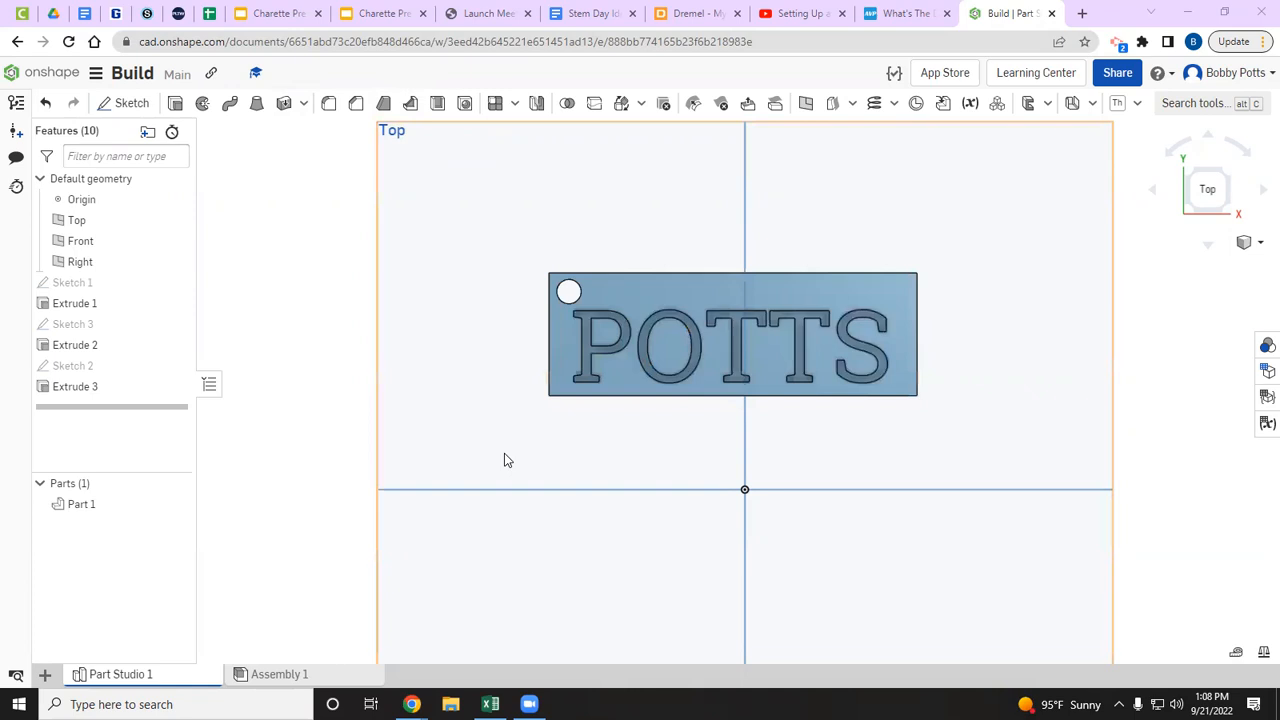
Examine the dimensions of the tag's base rectangle in Sketch 1, leaving the sketch as it is
double_click(93, 286)
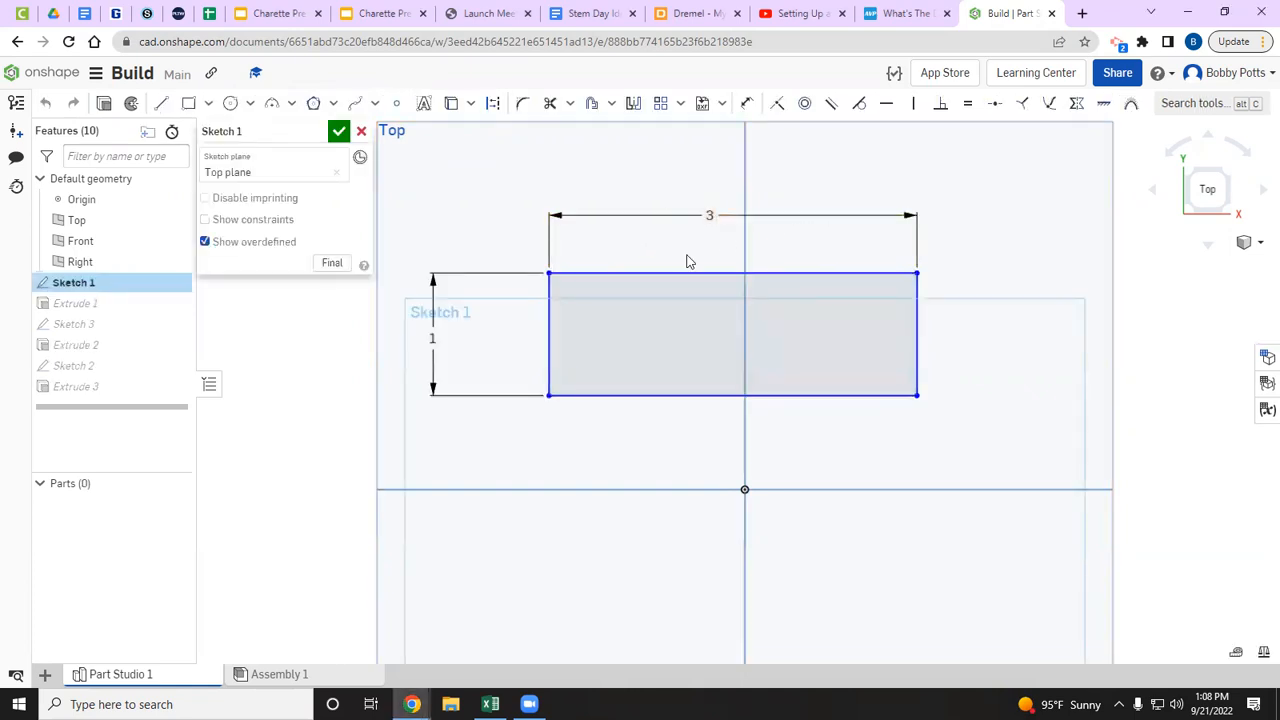
click(339, 131)
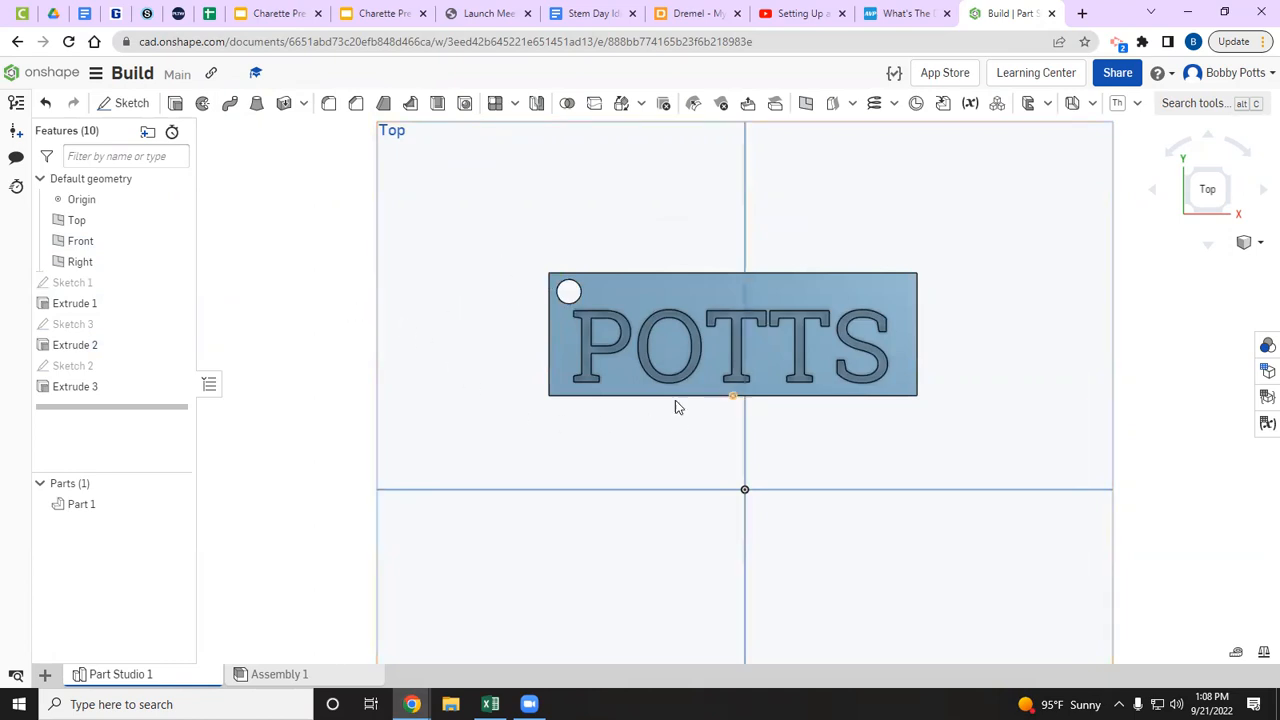
Export Part Studio 1 as an STL in inches, naming the file with the owner's surname followed by "Bag Tag"
right_click(118, 678)
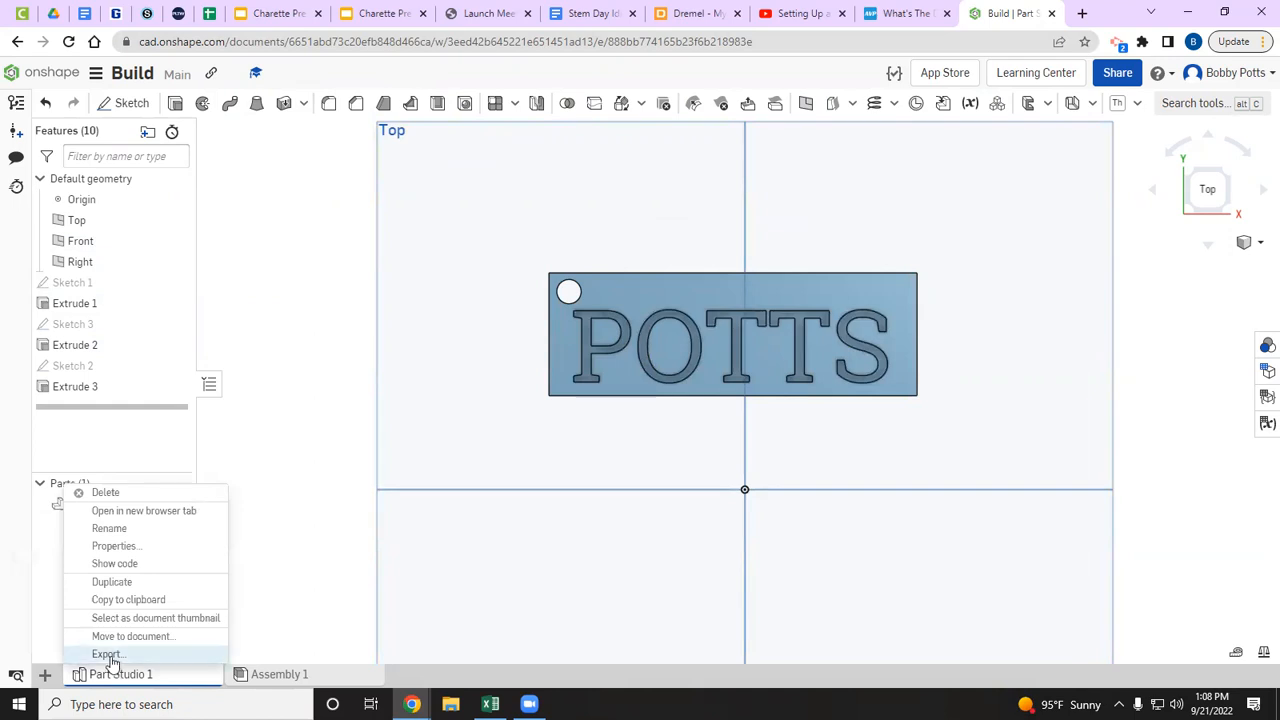
click(106, 655)
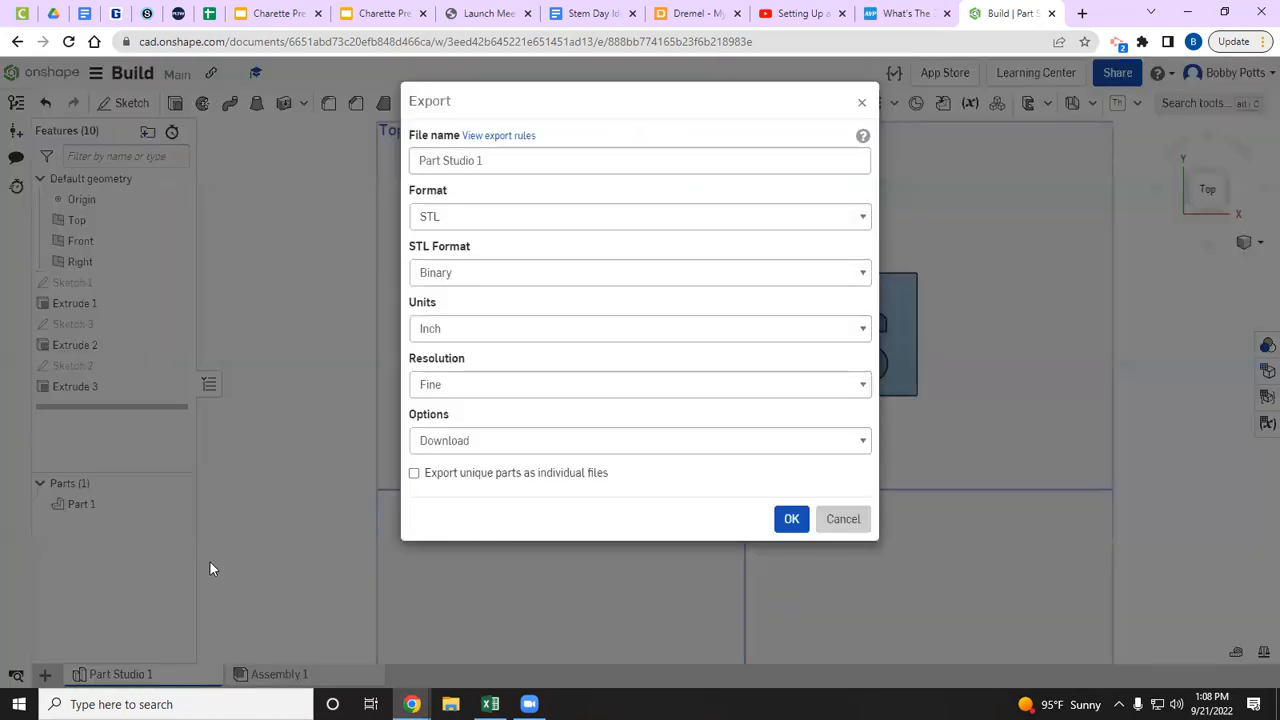
drag(489, 160, 406, 166)
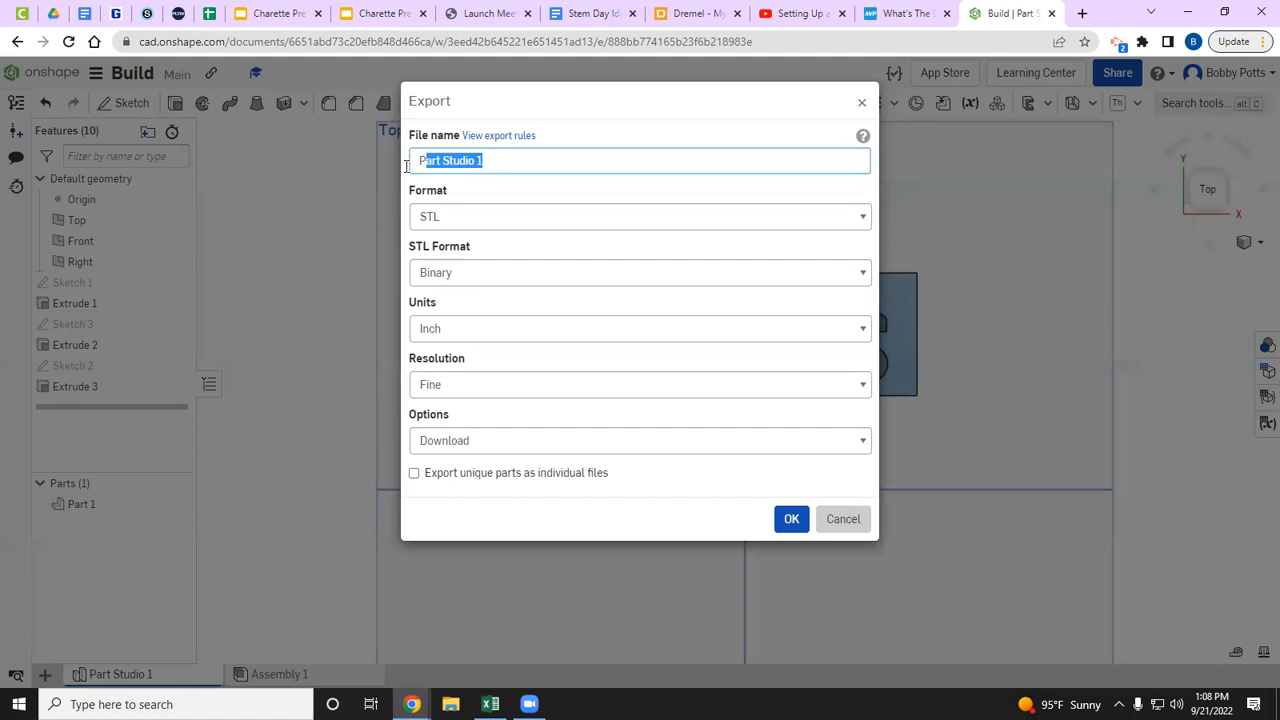
text(Potts Bag Tag)
click(858, 220)
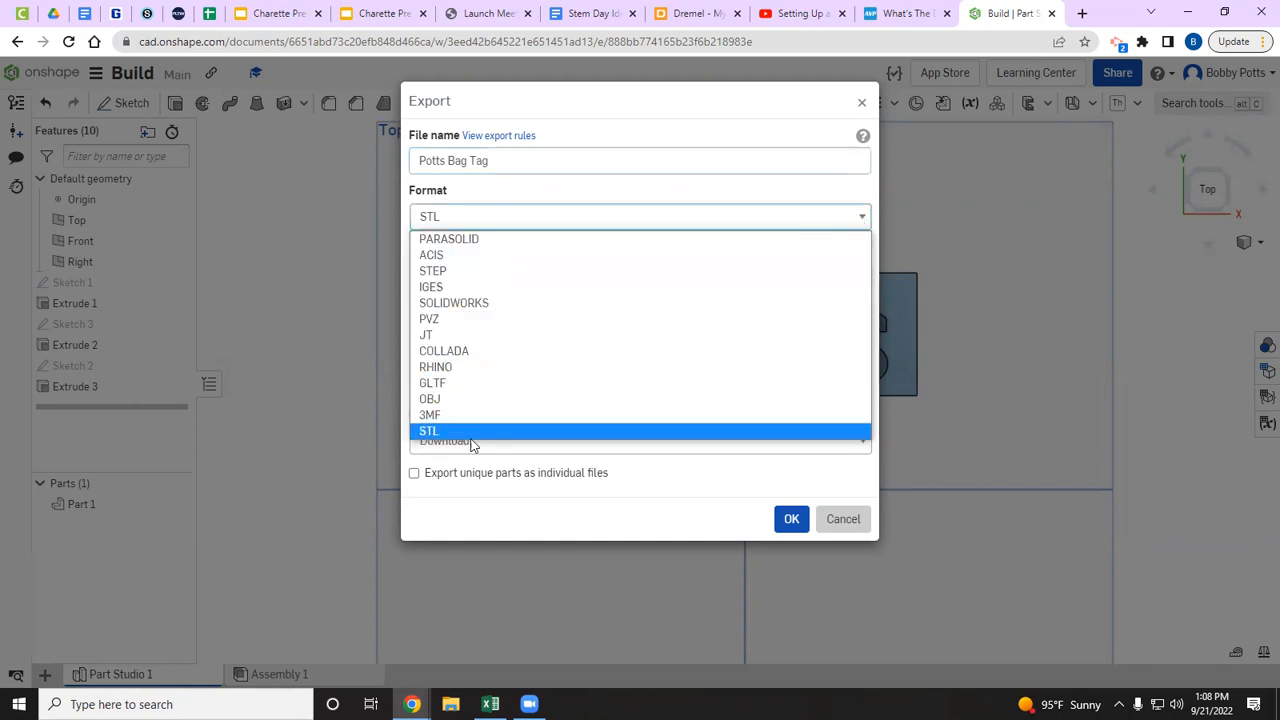
click(425, 433)
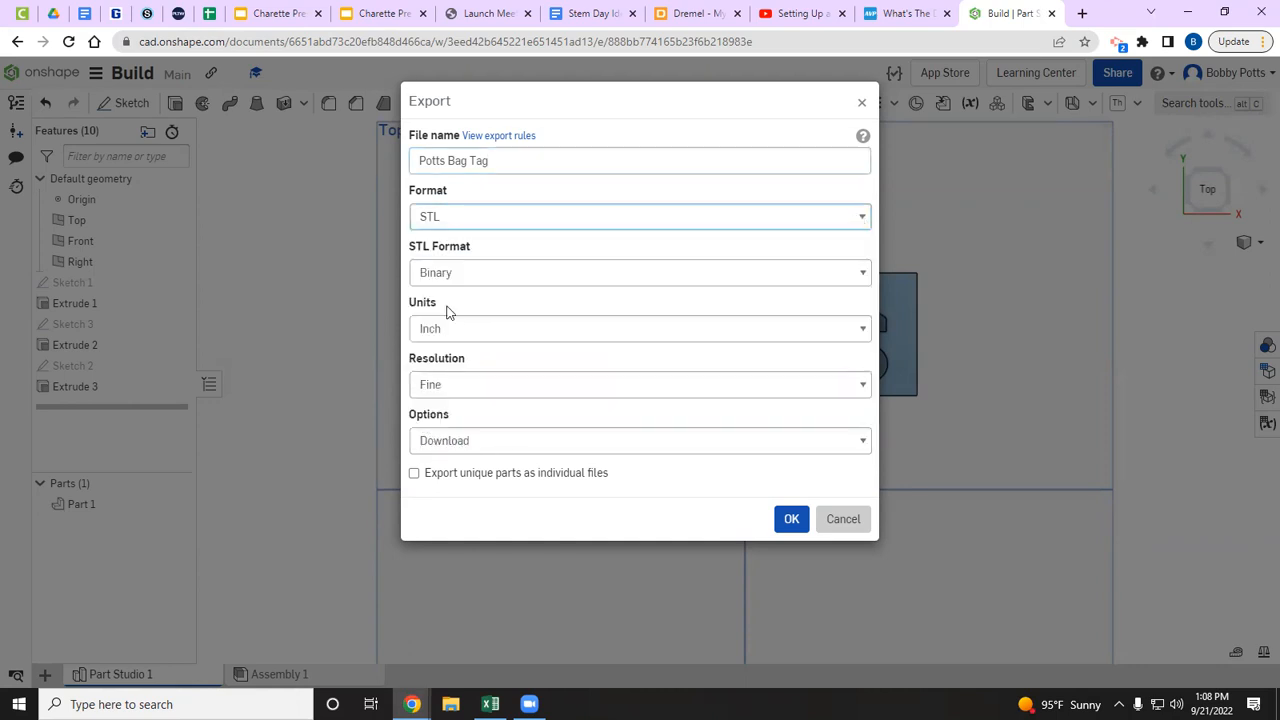
click(860, 336)
click(654, 390)
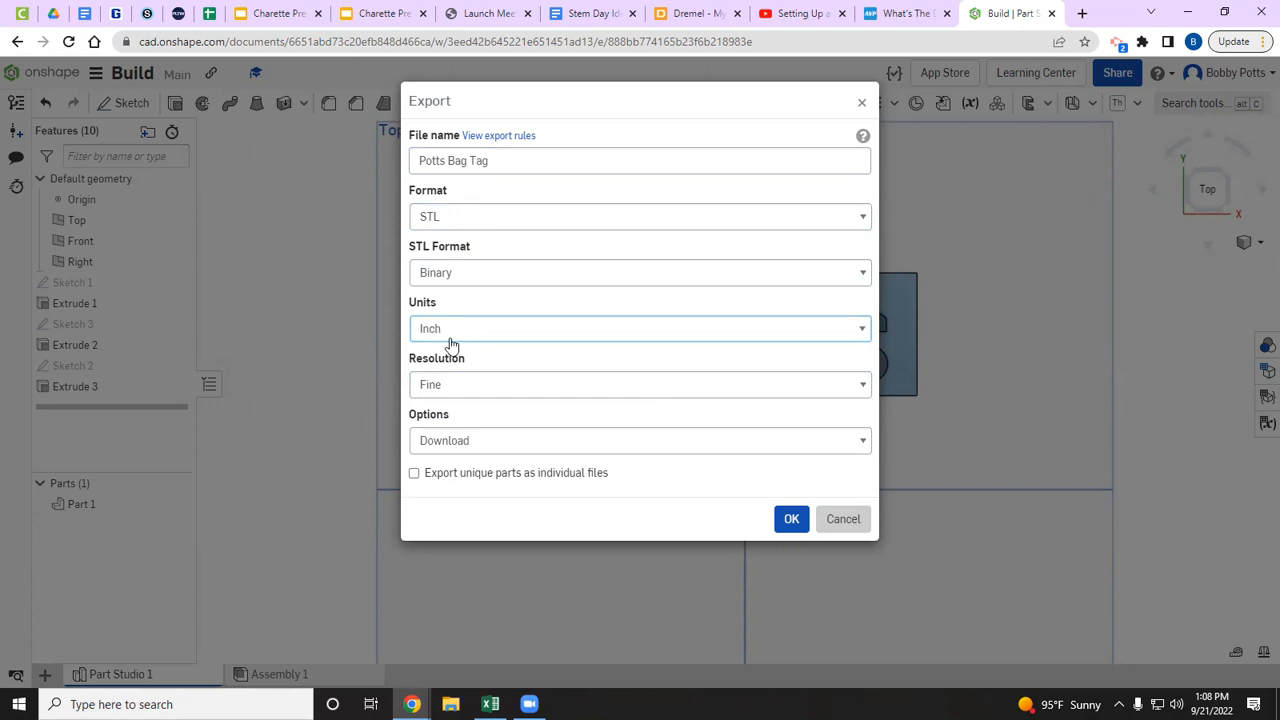
click(790, 521)
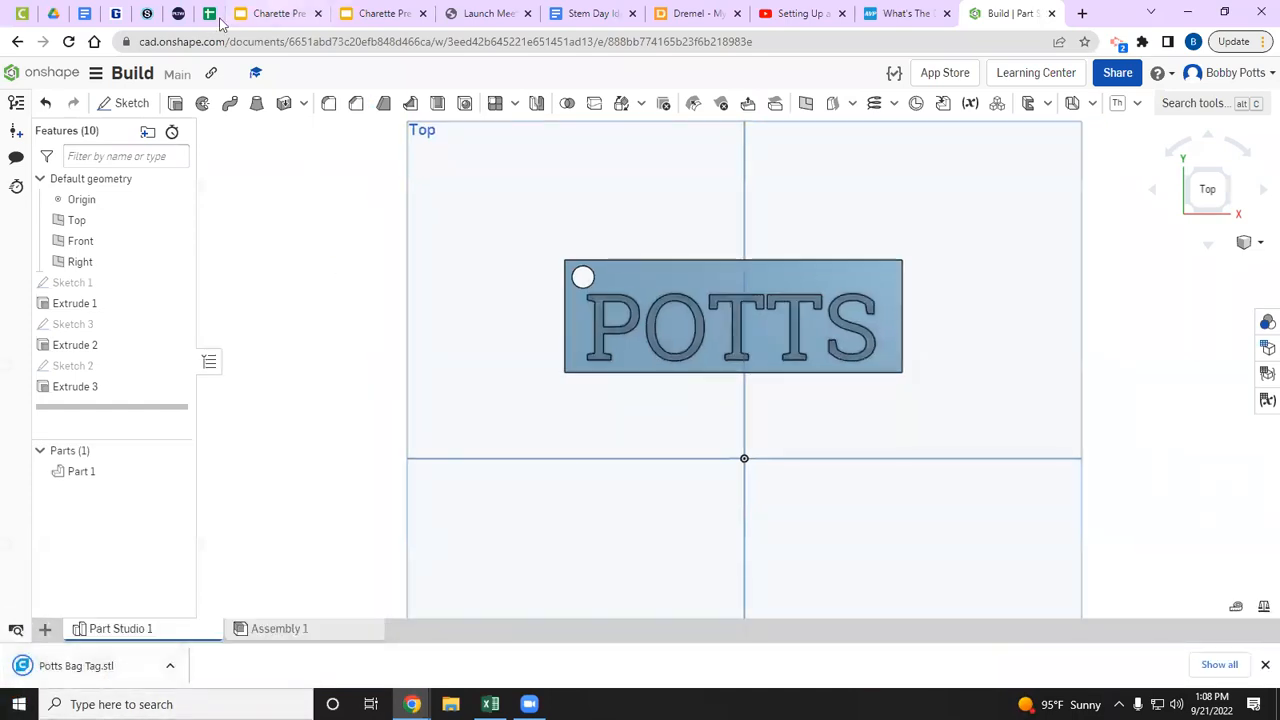
Switch to Schoology and open the Dremel Print Cloud (3D Slicer) link from the 4A Engineering I course
click(148, 14)
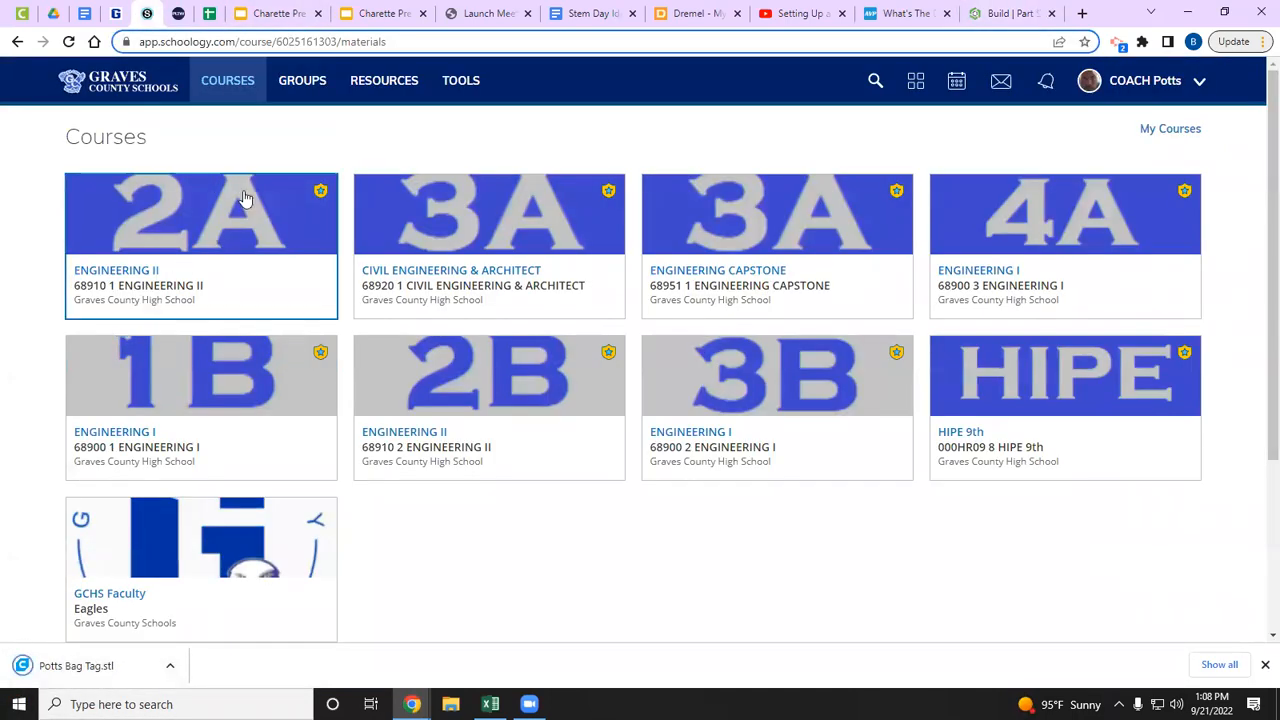
click(1005, 228)
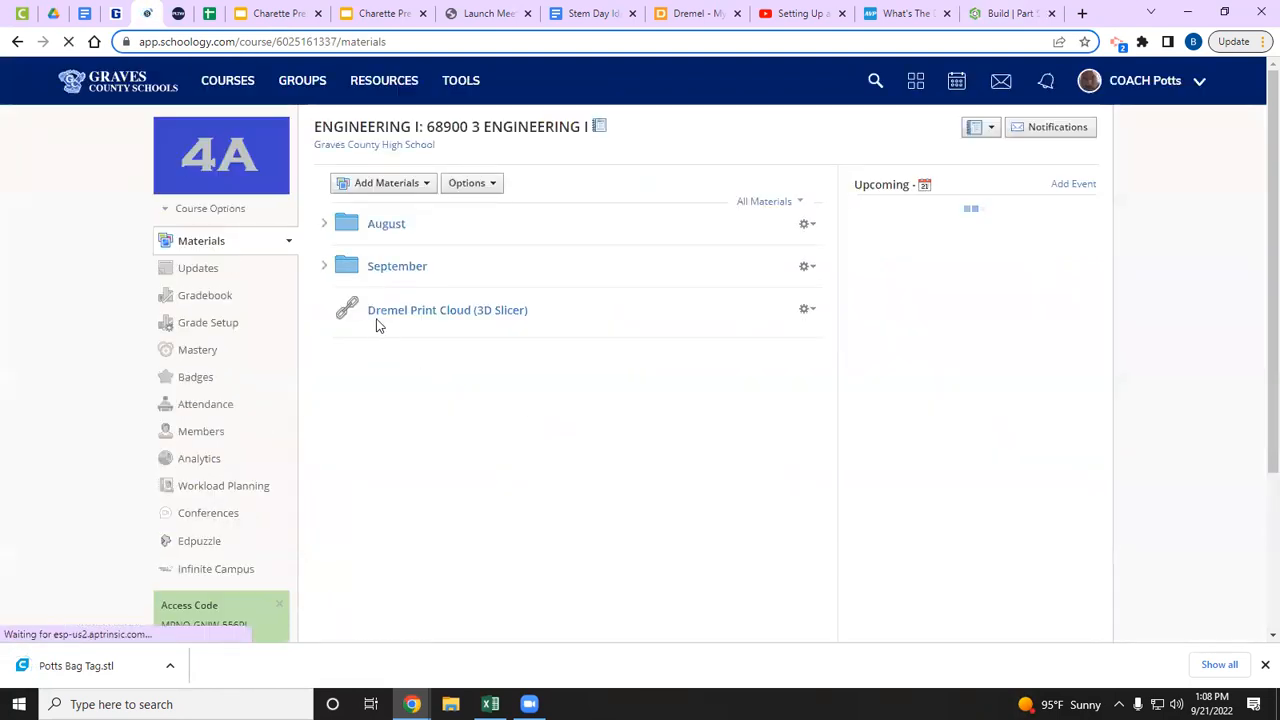
click(445, 314)
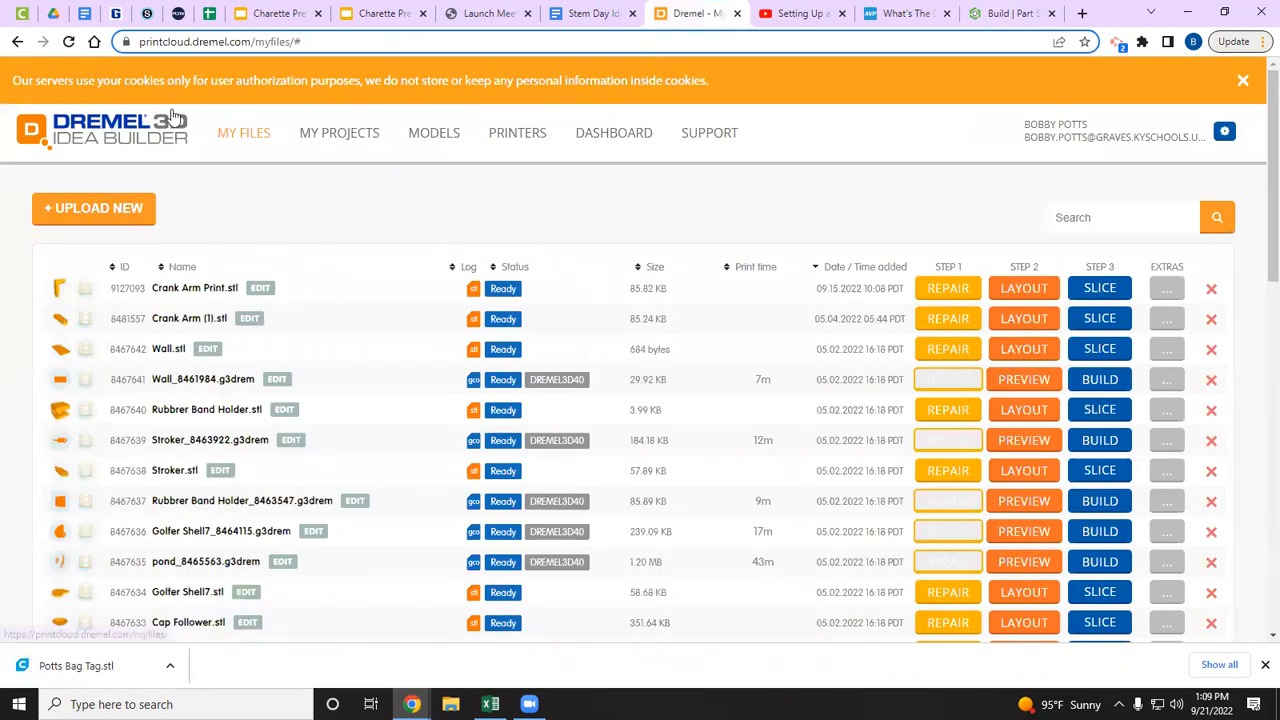
Upload the exported bag tag STL from Downloads as a single file and save it to My Files
click(105, 214)
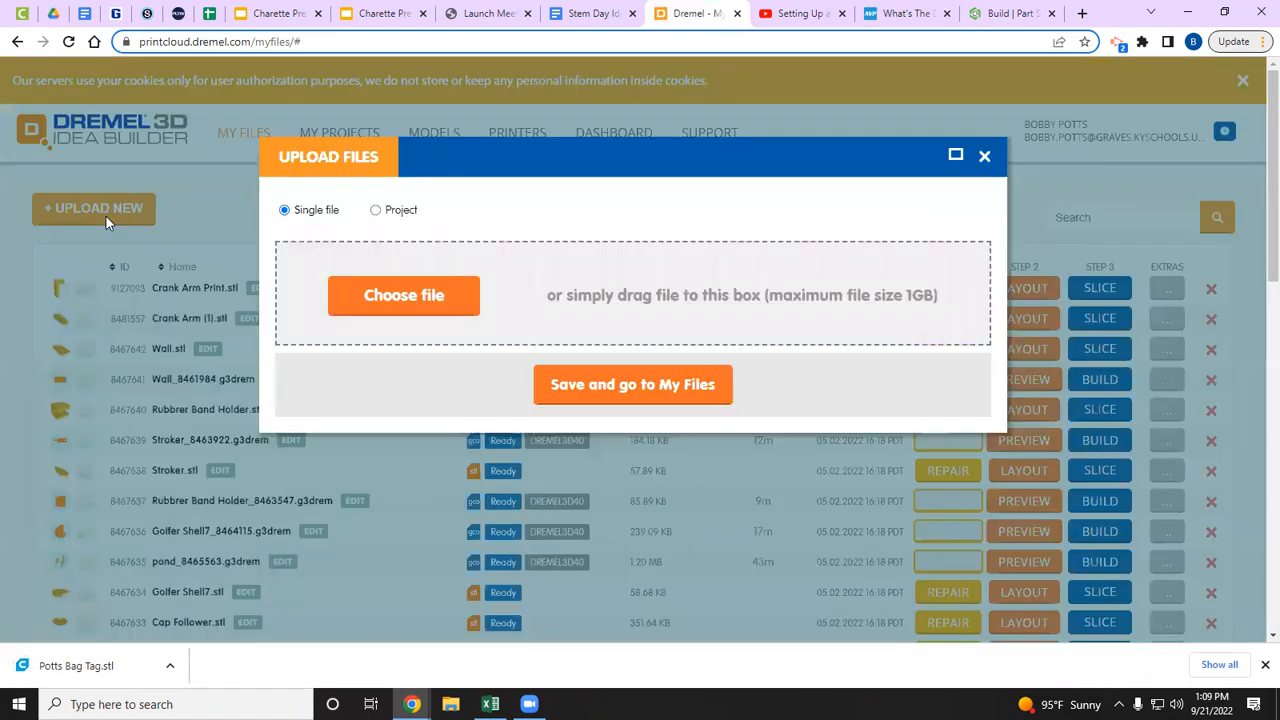
click(421, 296)
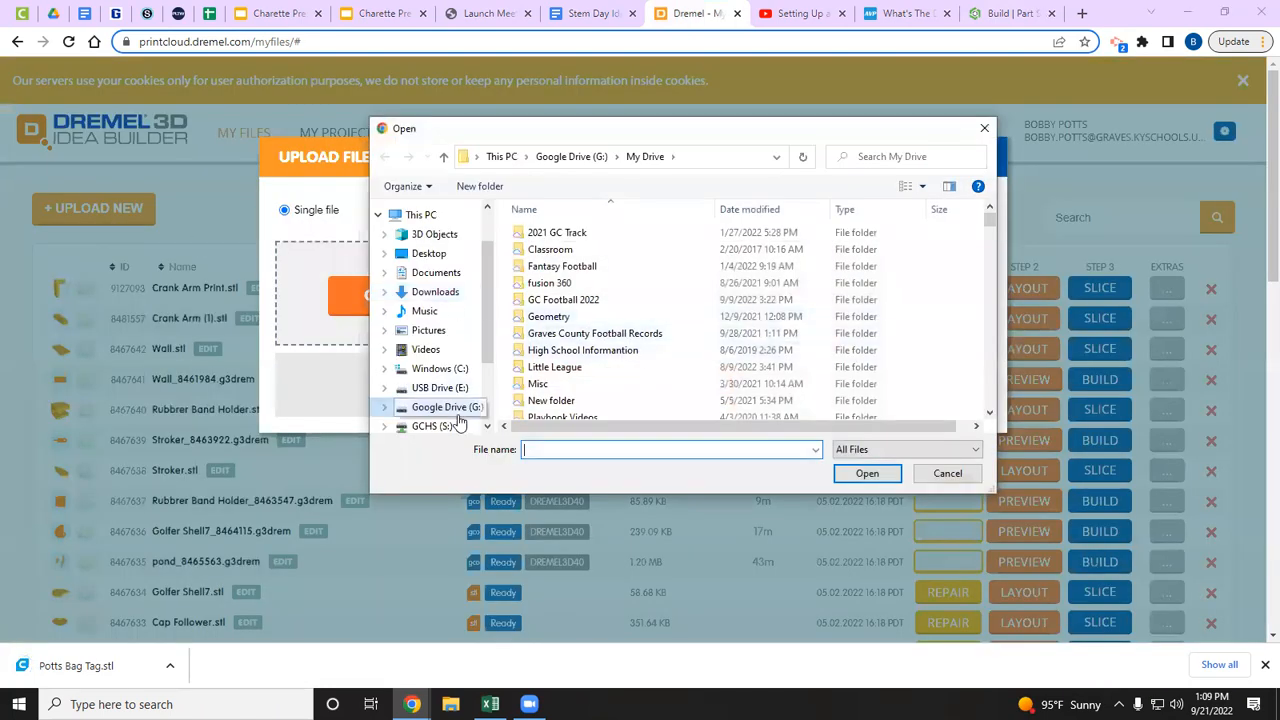
click(426, 296)
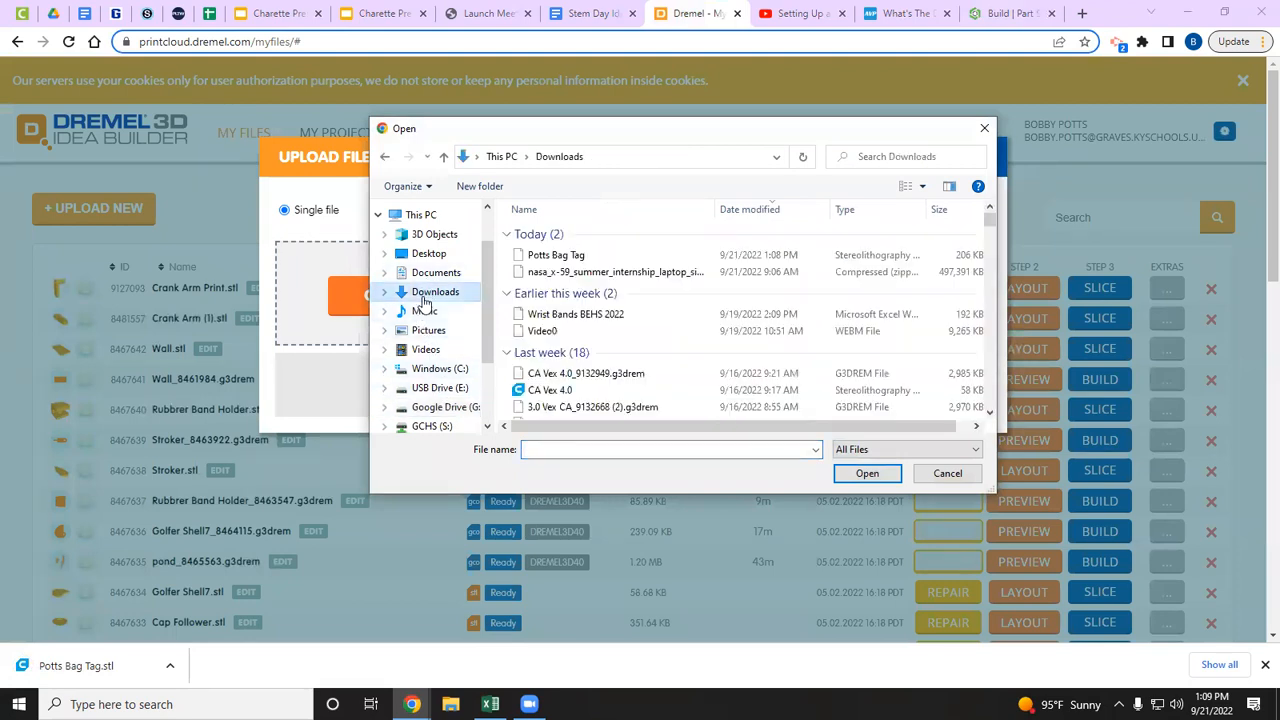
double_click(548, 257)
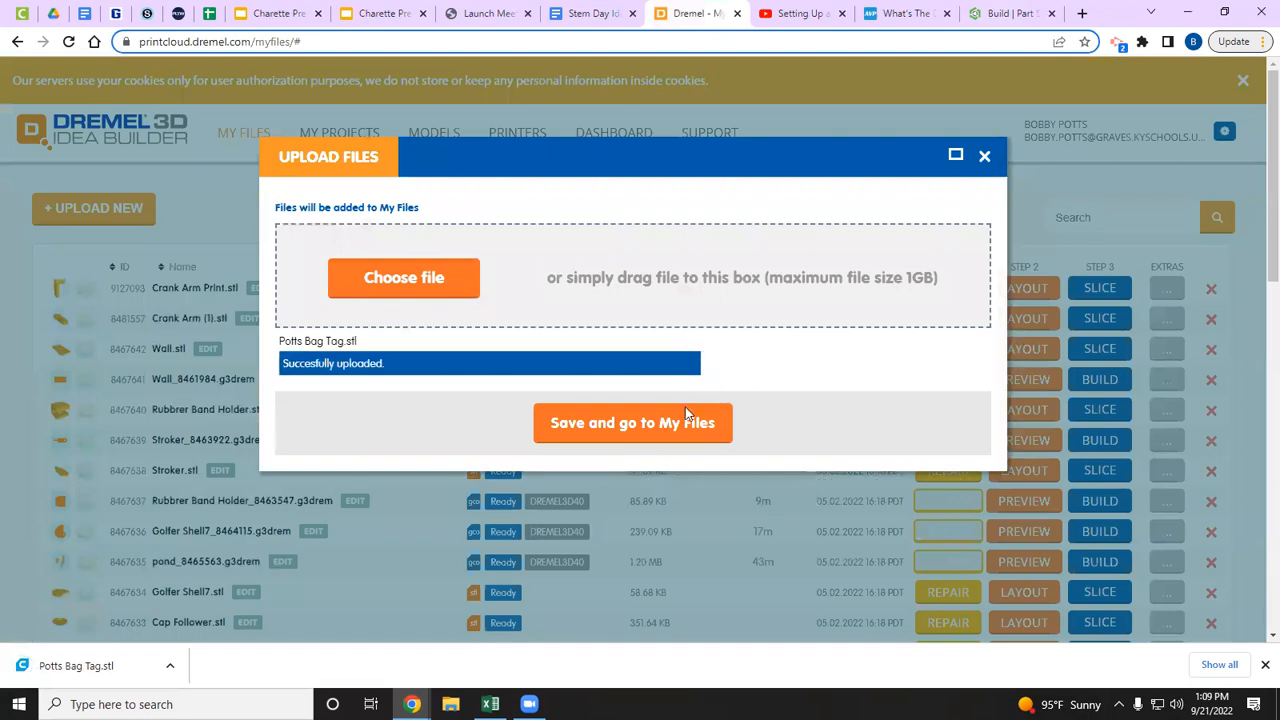
click(631, 428)
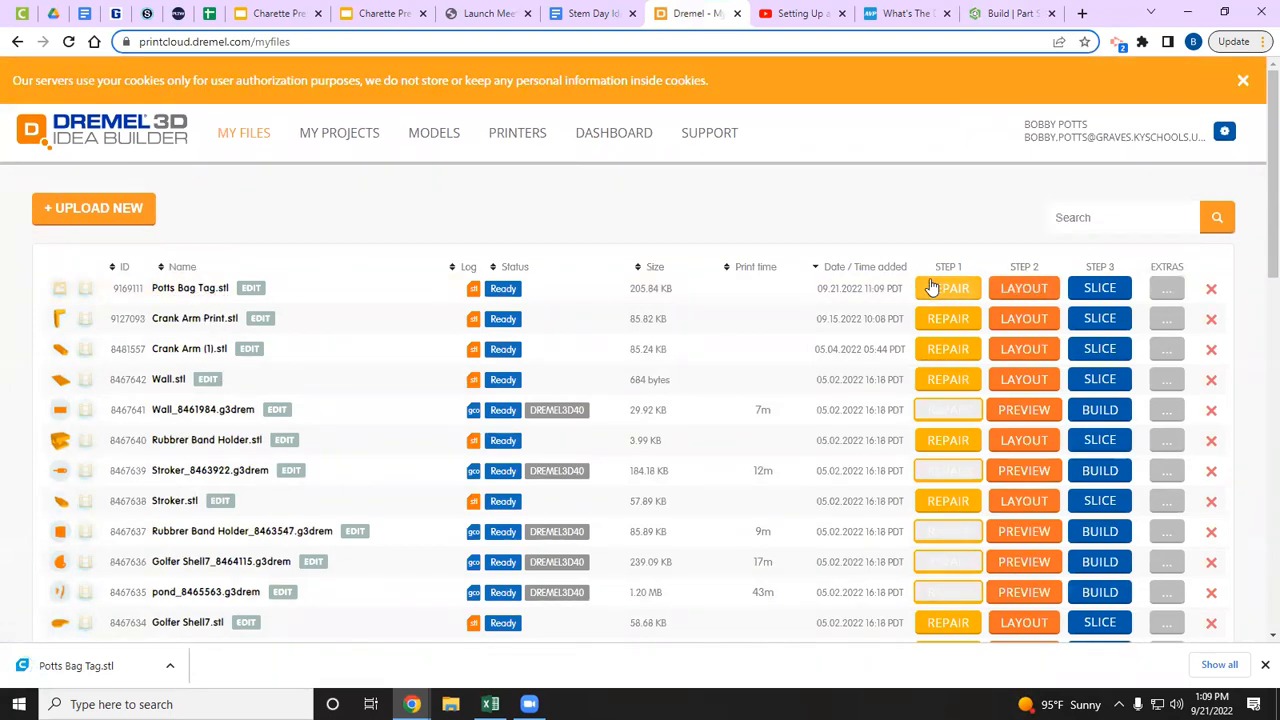
Open the uploaded bag tag's layout and scale the model with the mm -> inch conversion
click(1037, 289)
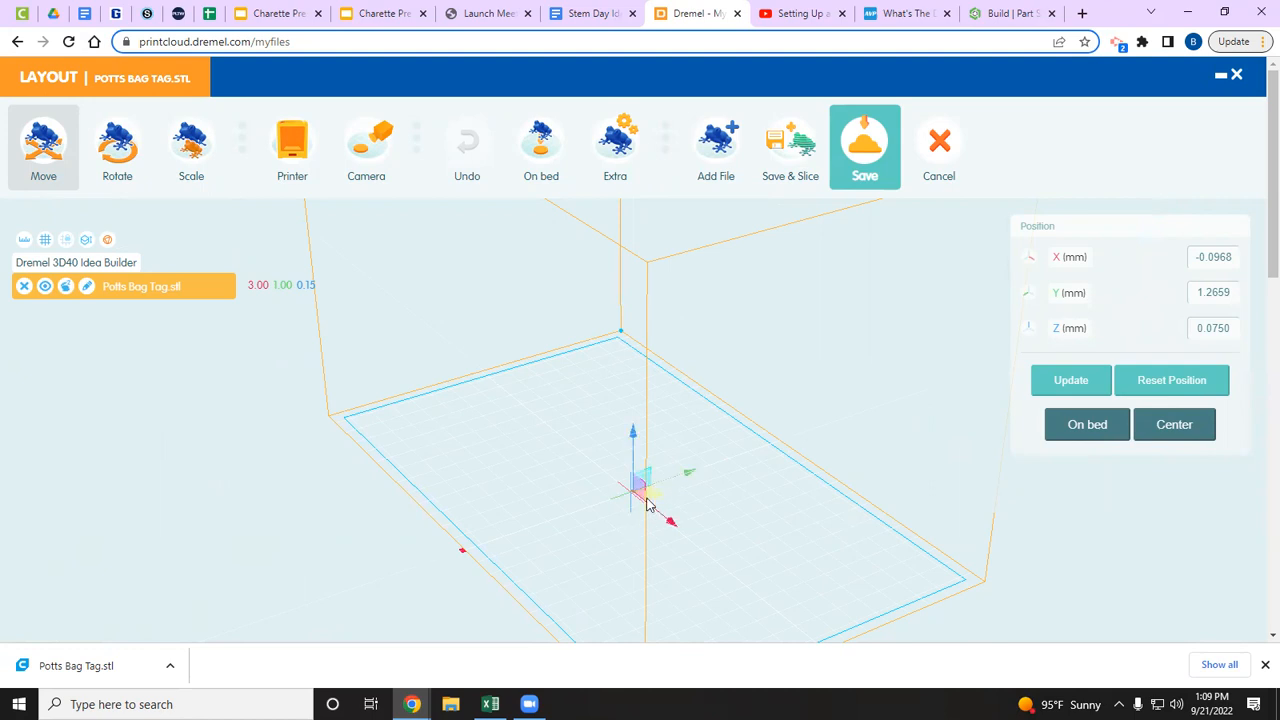
click(191, 160)
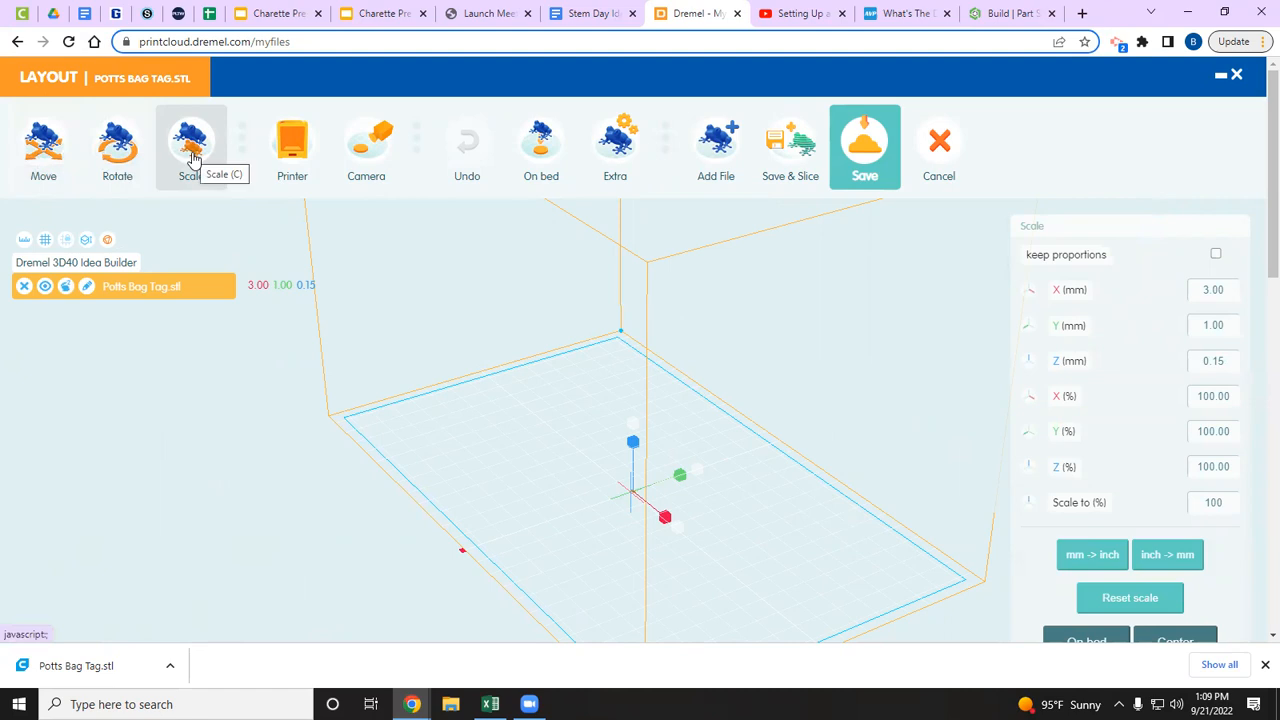
click(1105, 560)
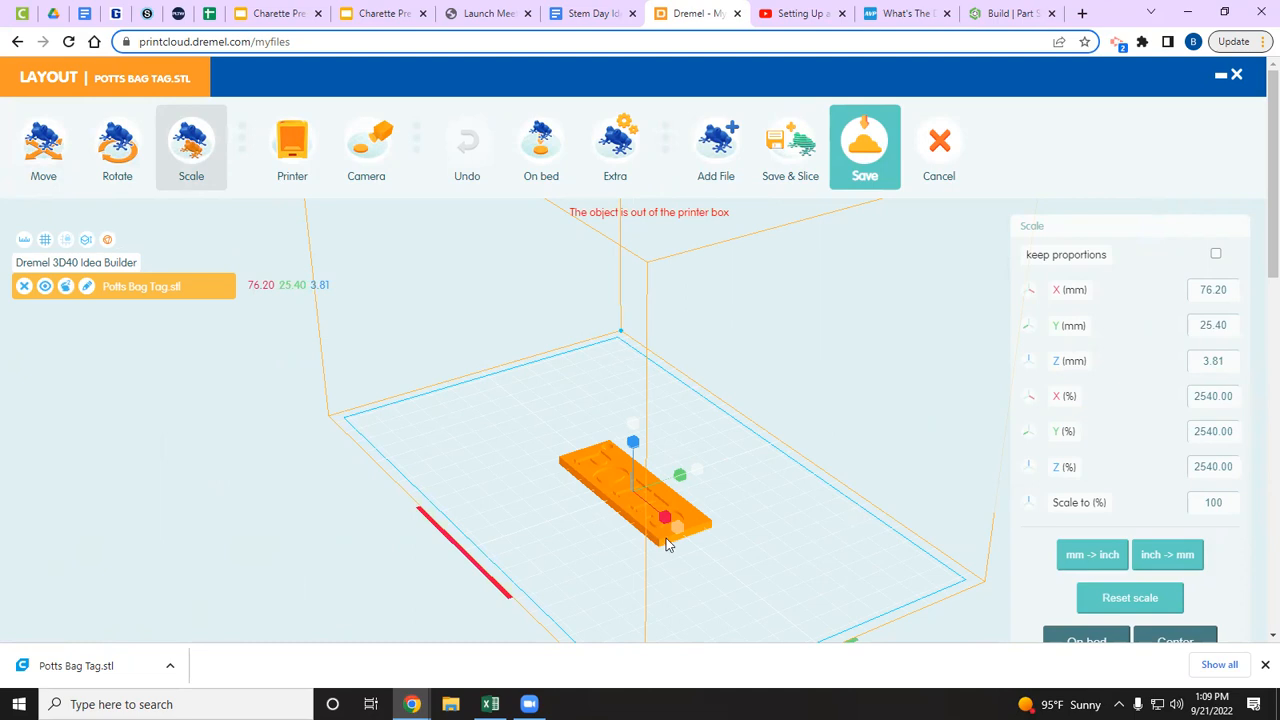
Set the scaled tag down on the printer bed
scroll(631, 557, up, 4)
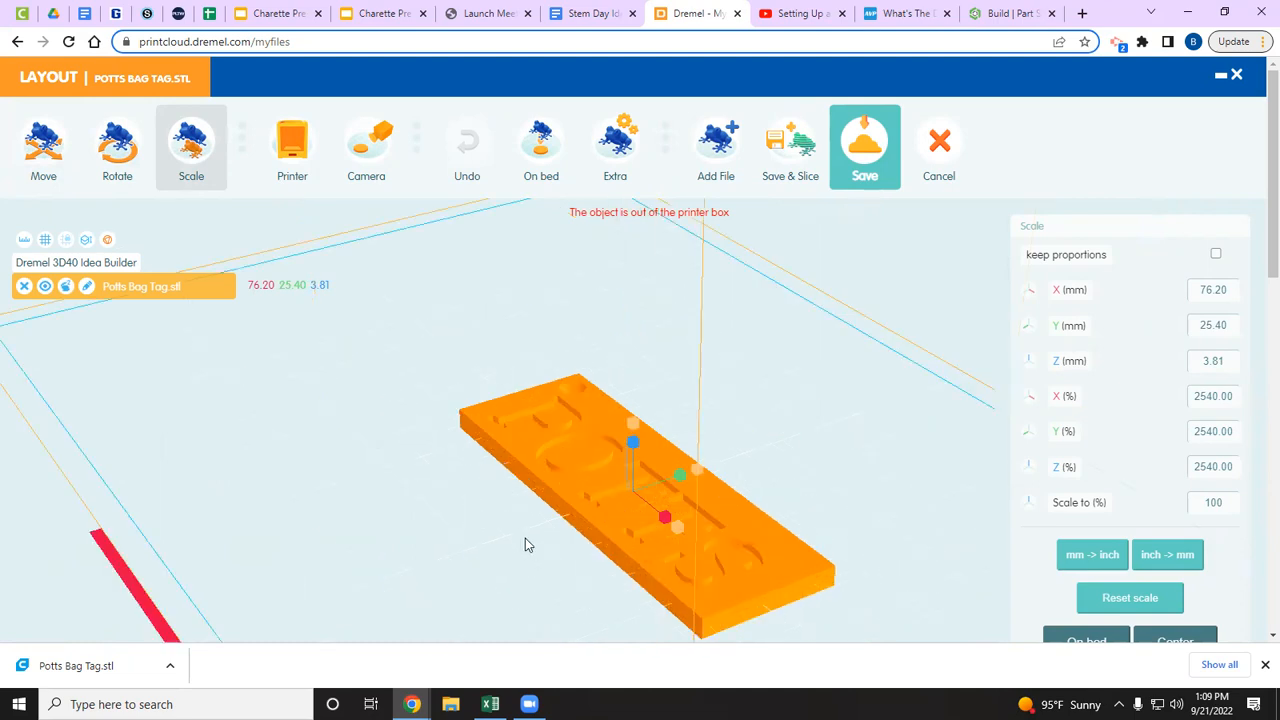
scroll(528, 545, up, 2)
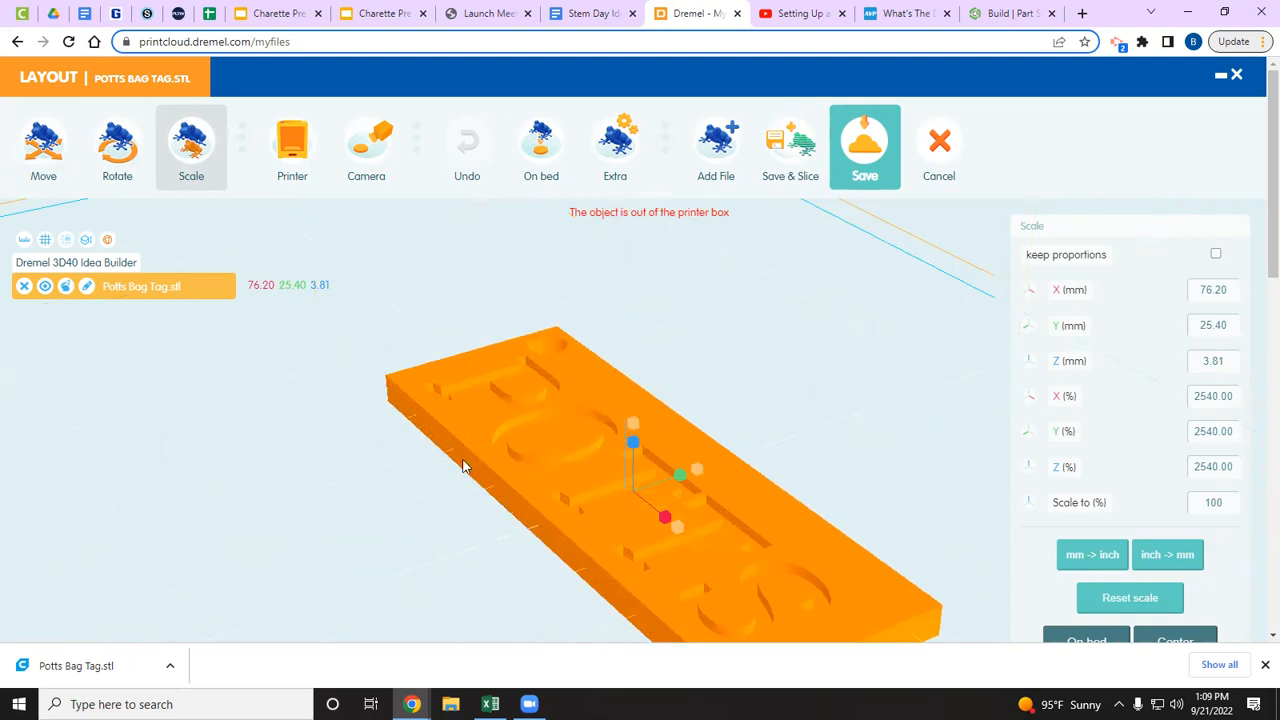
click(1093, 647)
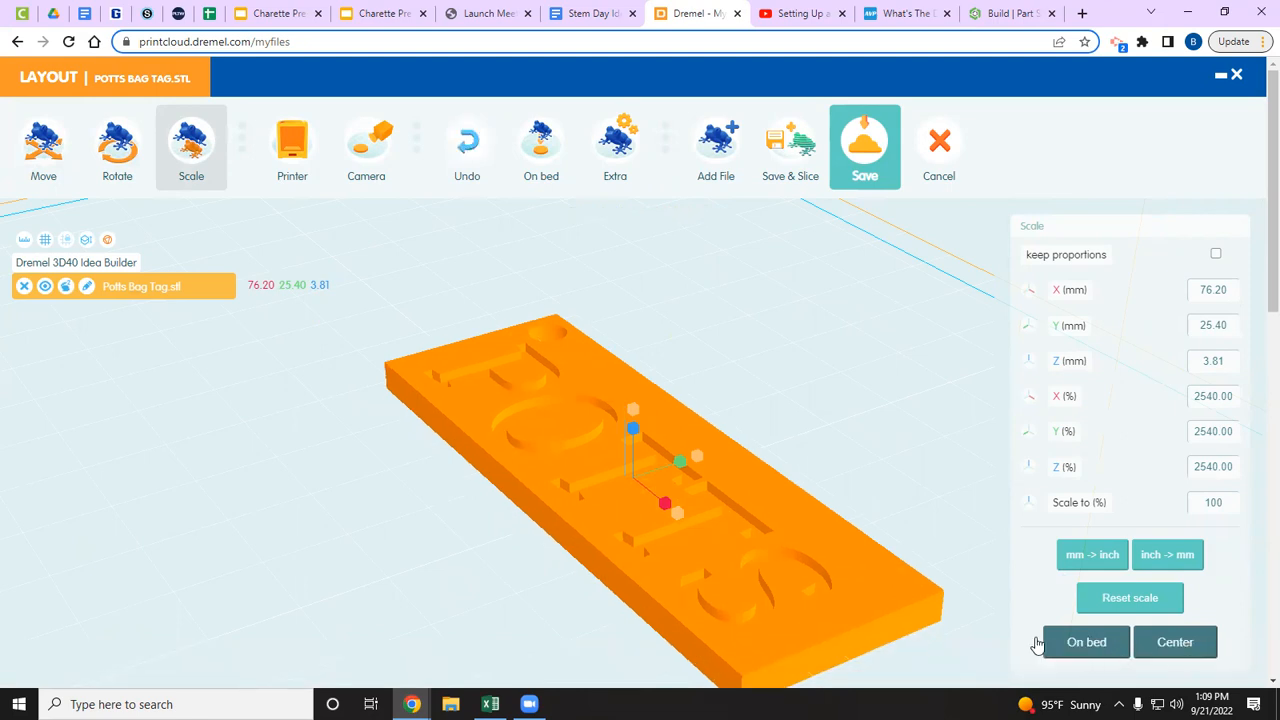
scroll(456, 472, down, 5)
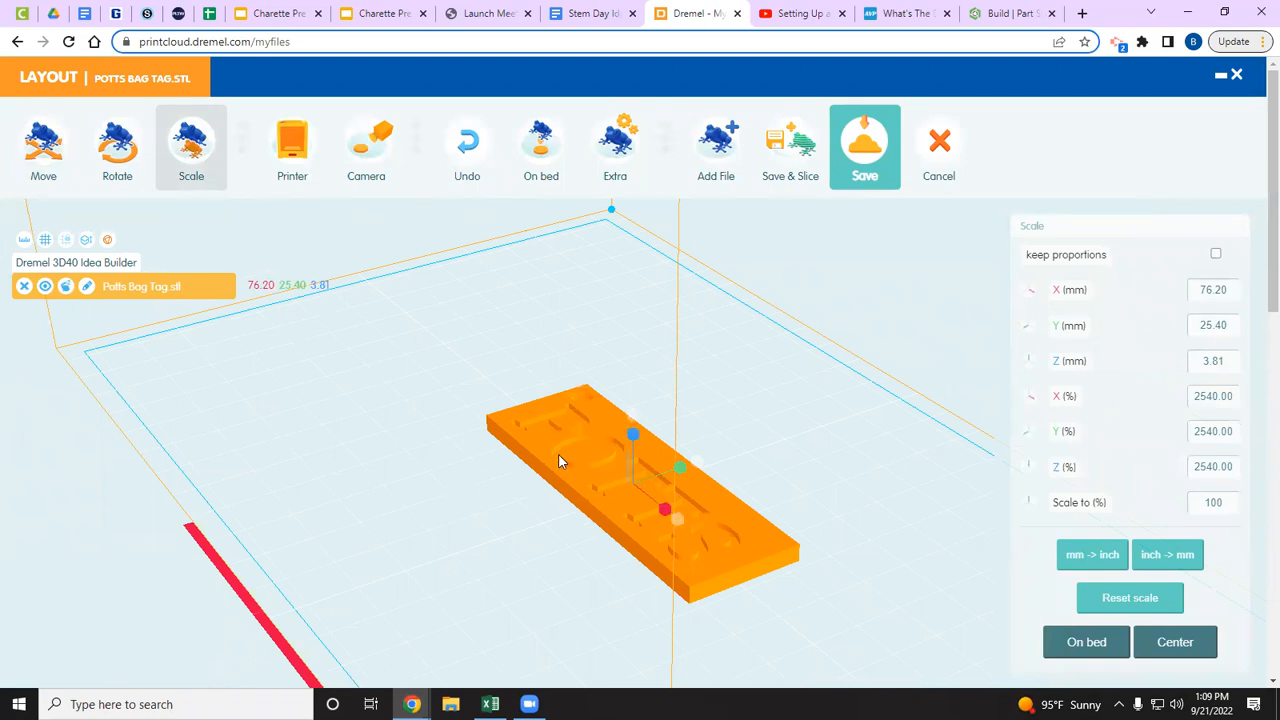
Try rotating the tag about the X axis in 90-degree increments, returning it to 0 with the lettering up
click(112, 155)
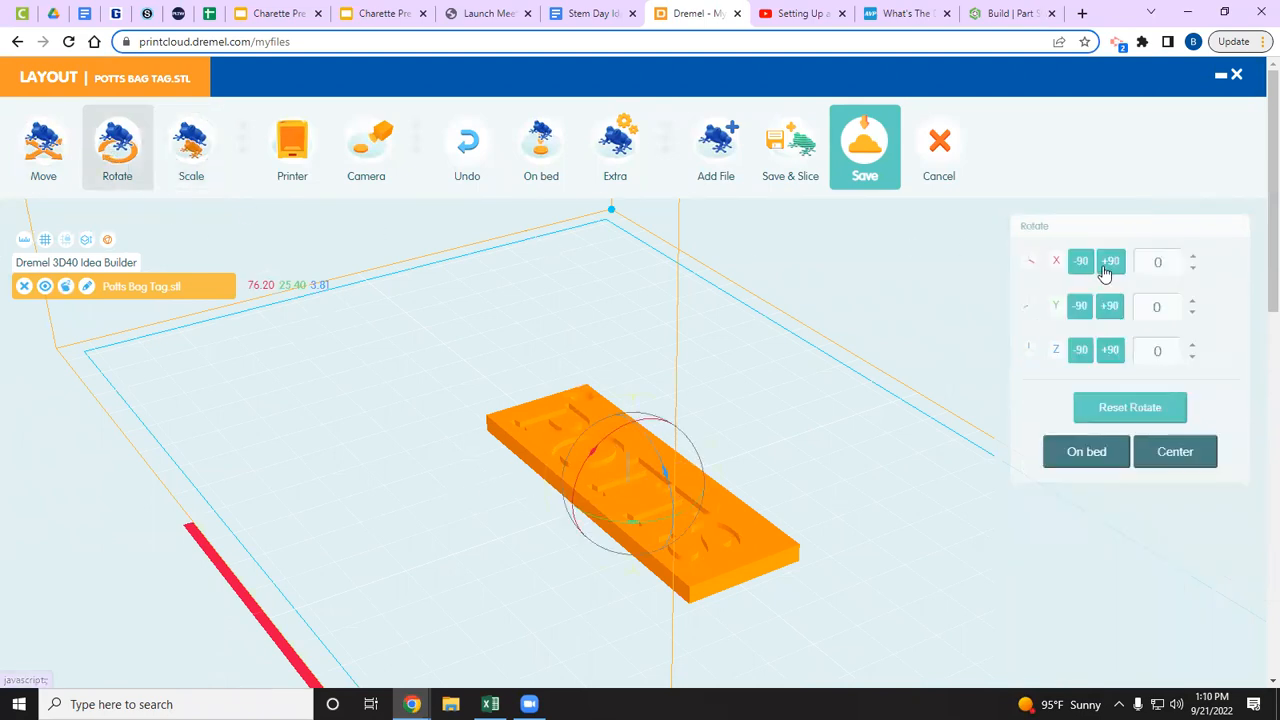
click(1082, 262)
click(1082, 262)
click(1082, 262)
click(1082, 262)
click(1109, 267)
click(1109, 268)
click(1109, 269)
click(1078, 268)
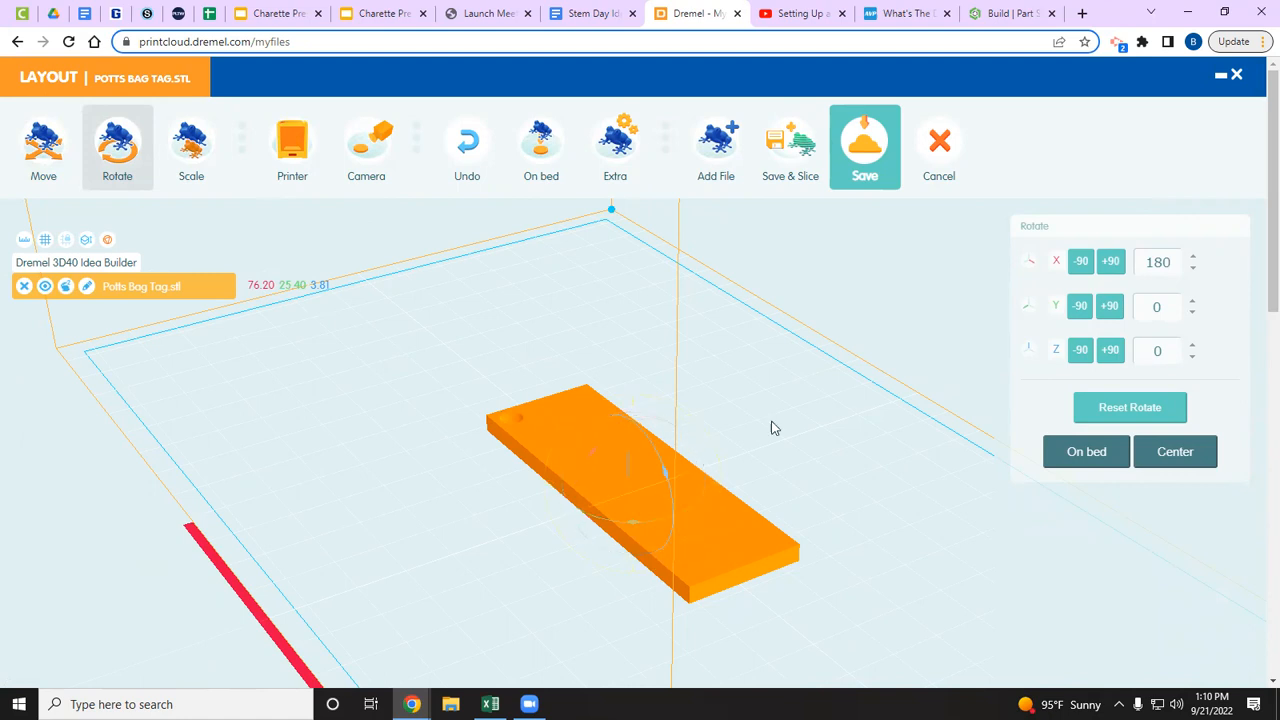
click(1118, 270)
click(1115, 273)
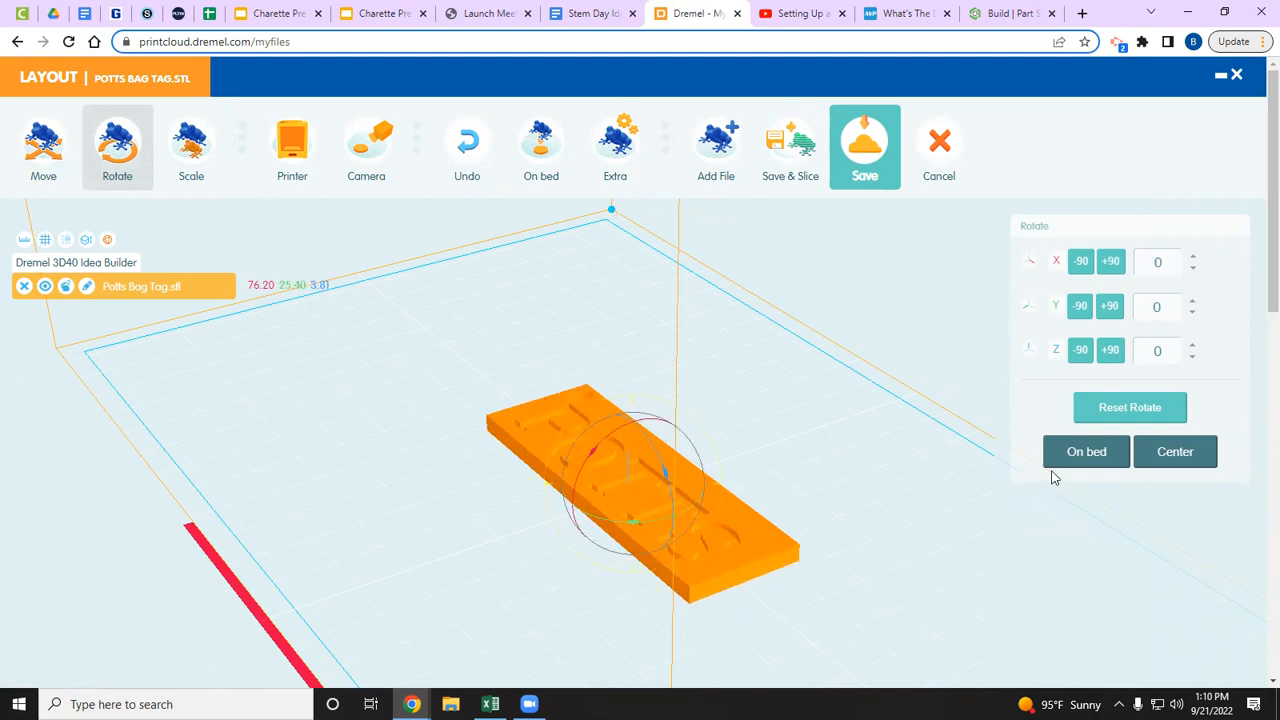
Reseat the tag on the bed and save the layout for slicing
click(1090, 464)
click(786, 162)
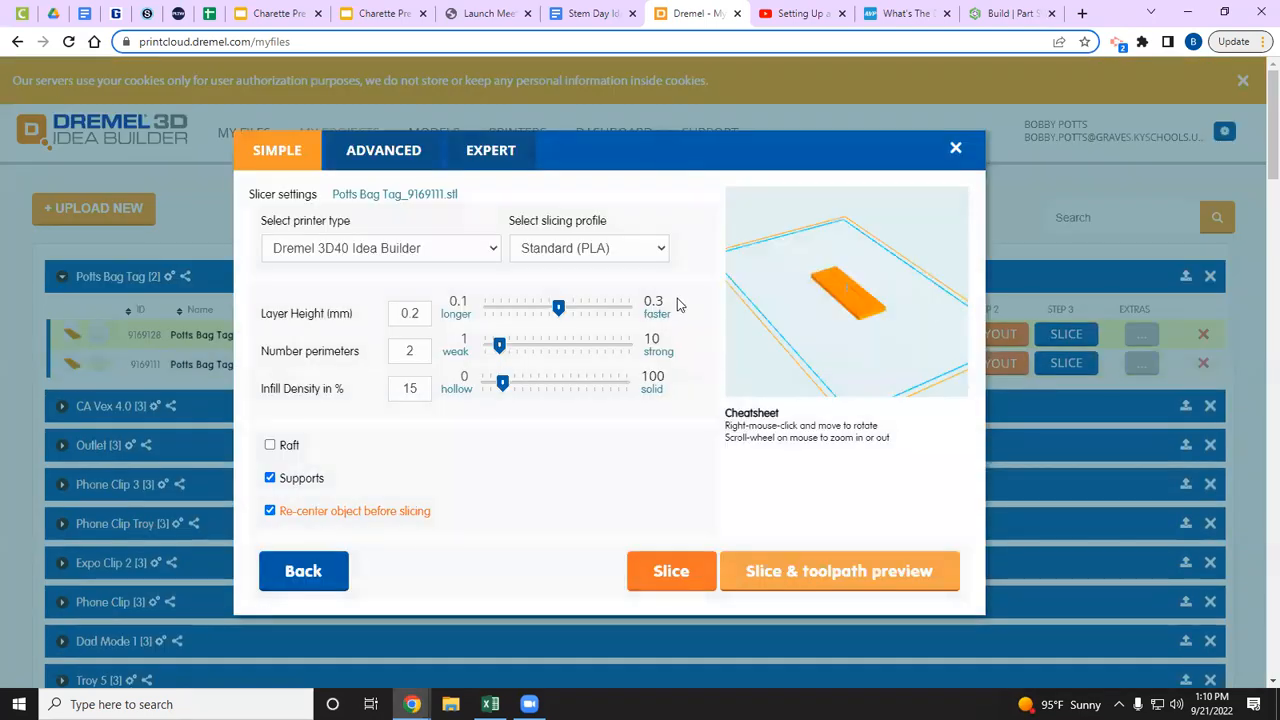
Try the Draft (PLA) slicing profile and restore Standard (PLA)
click(620, 252)
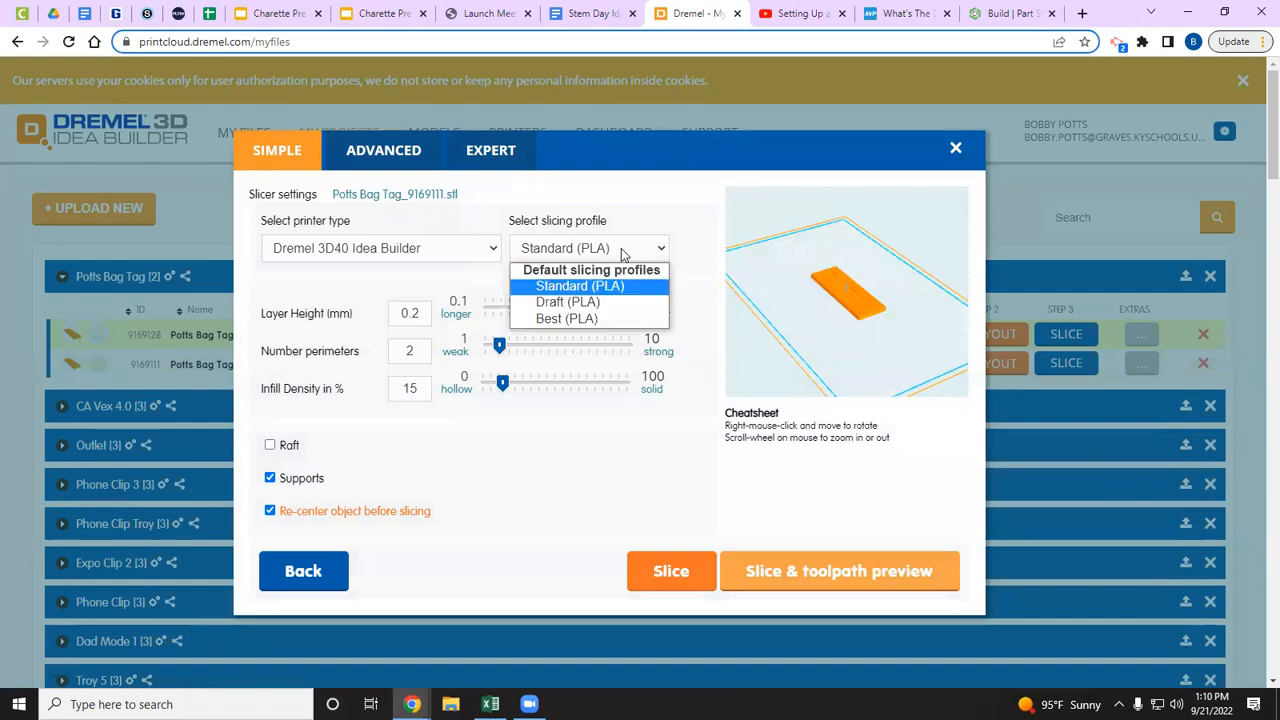
click(579, 303)
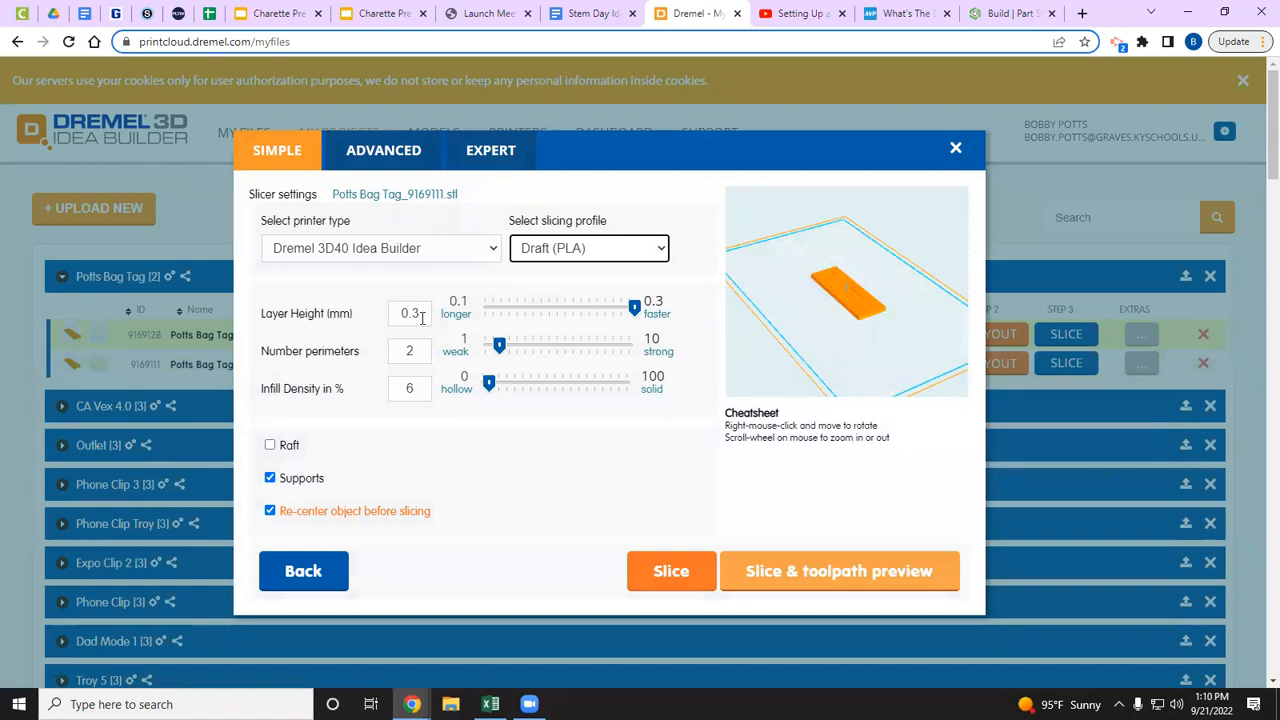
click(600, 254)
click(560, 287)
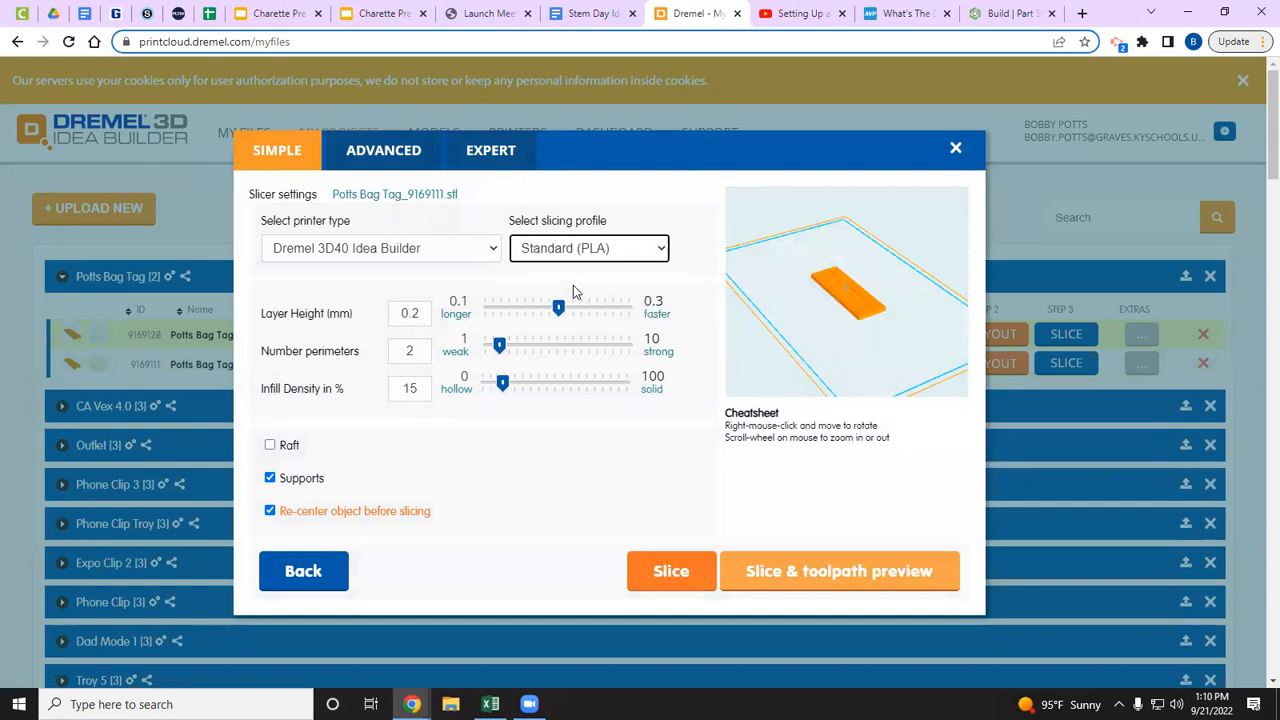
Slice the tag with the Draft (PLA) profile and download the sliced .g3drem file from its project
click(586, 254)
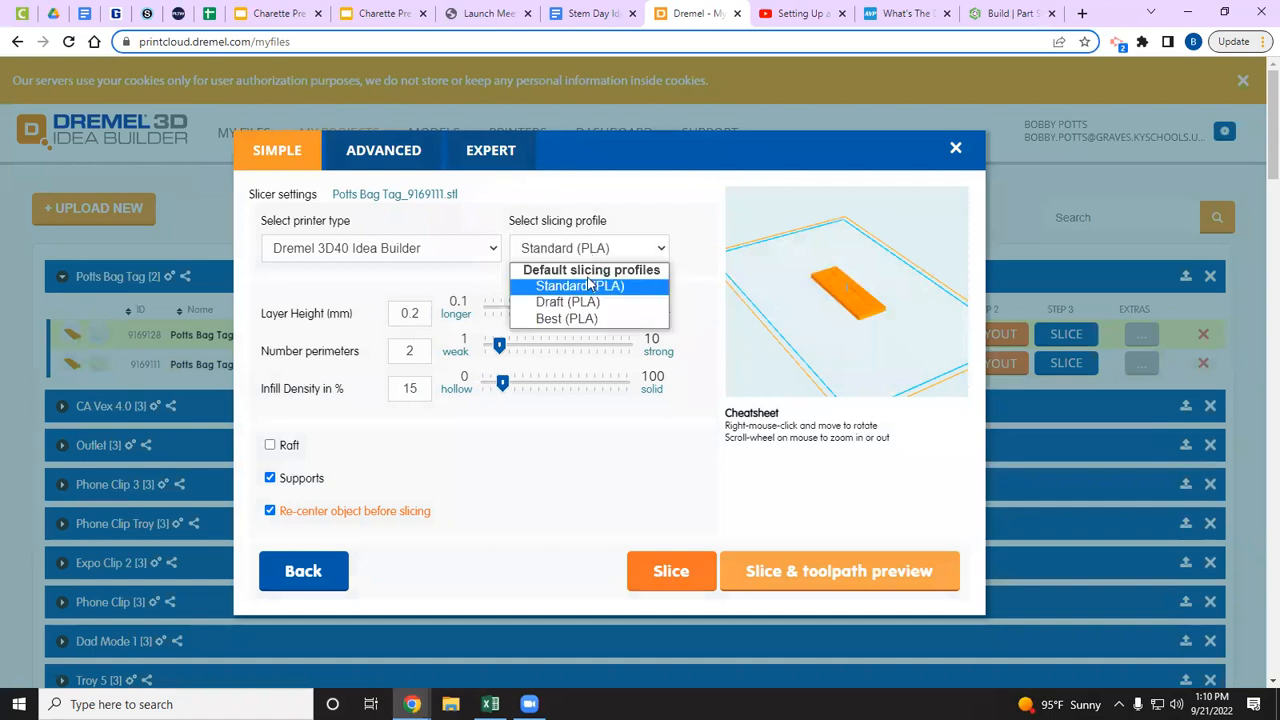
click(582, 304)
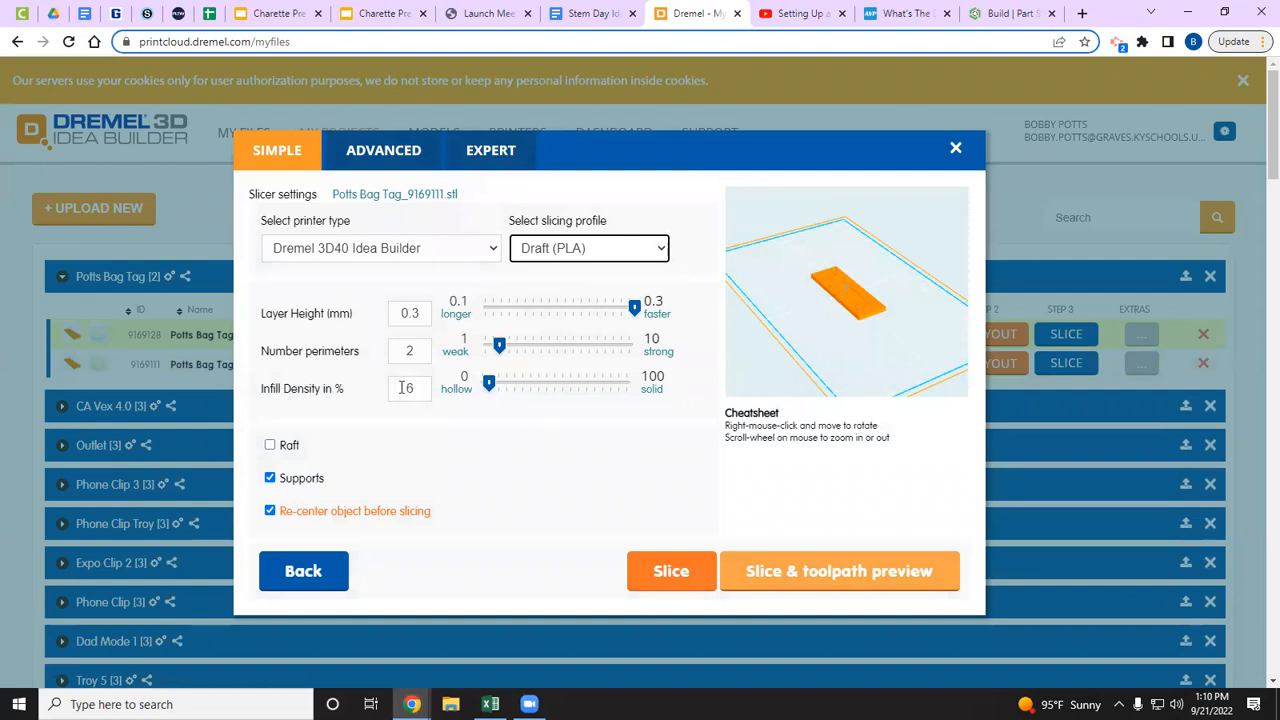
click(662, 573)
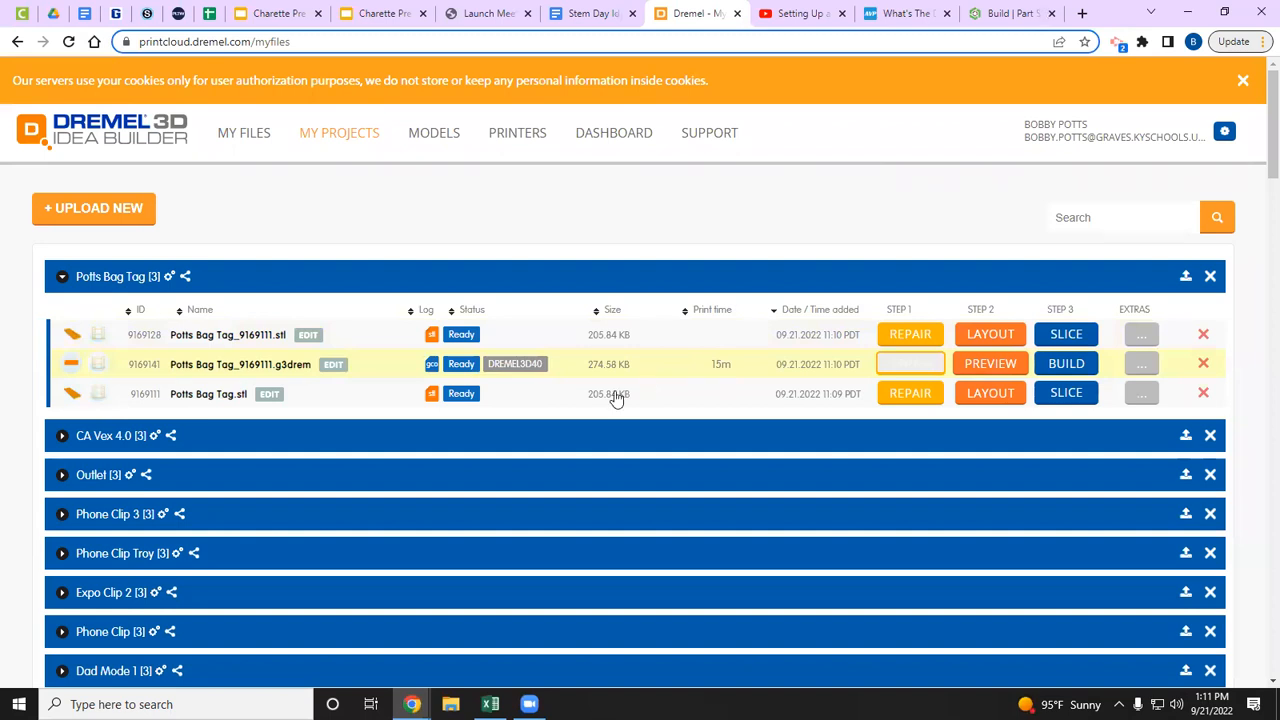
click(251, 366)
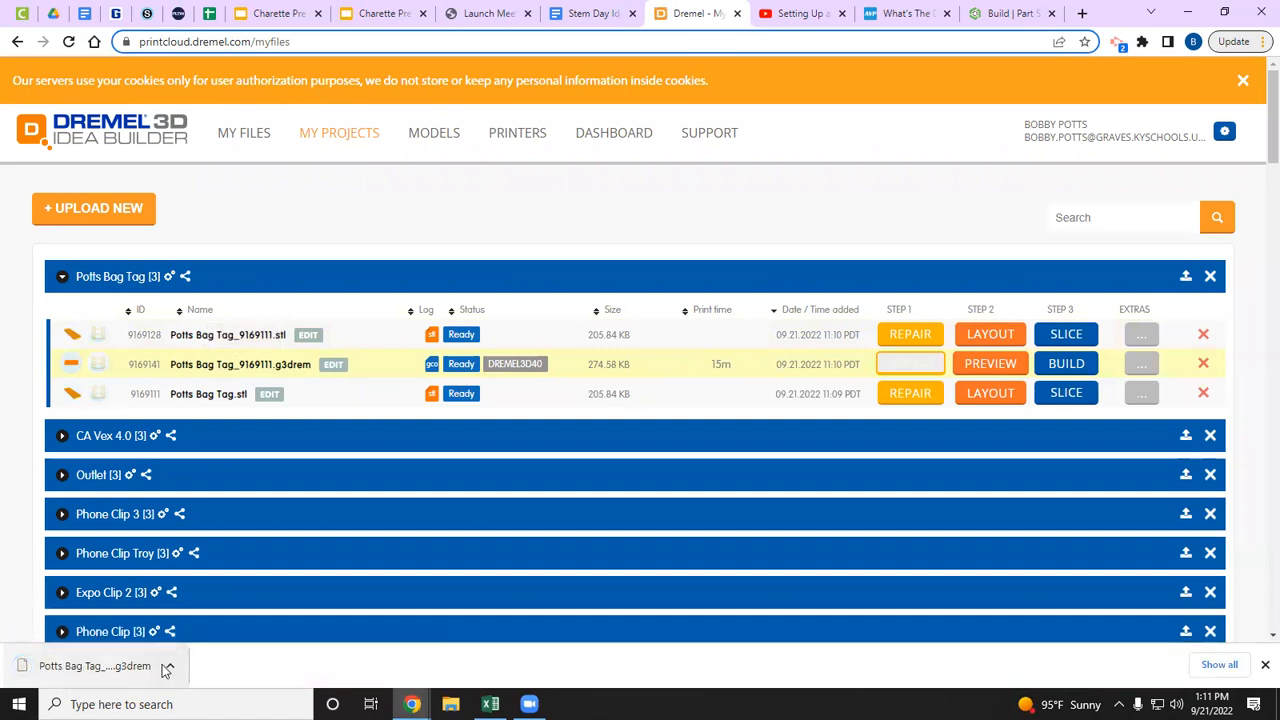
Show the downloaded bag tag .g3drem file in the Downloads folder in File Explorer and copy it
click(170, 666)
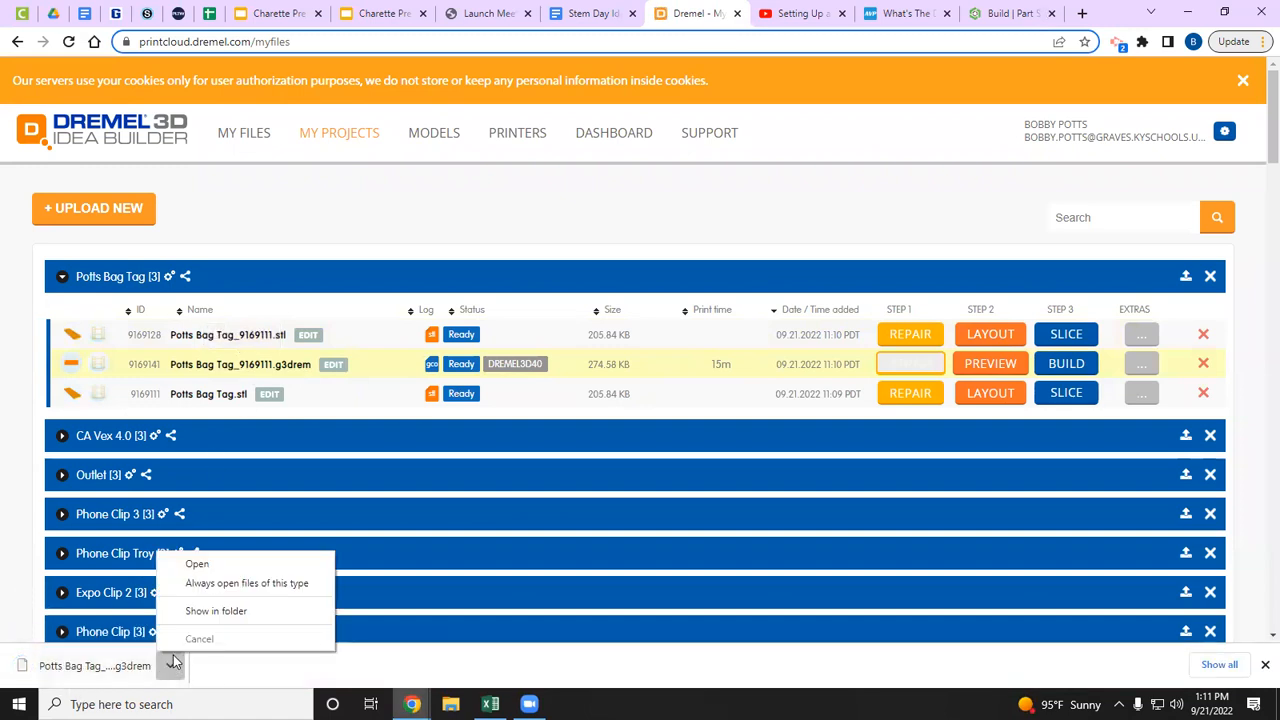
click(209, 611)
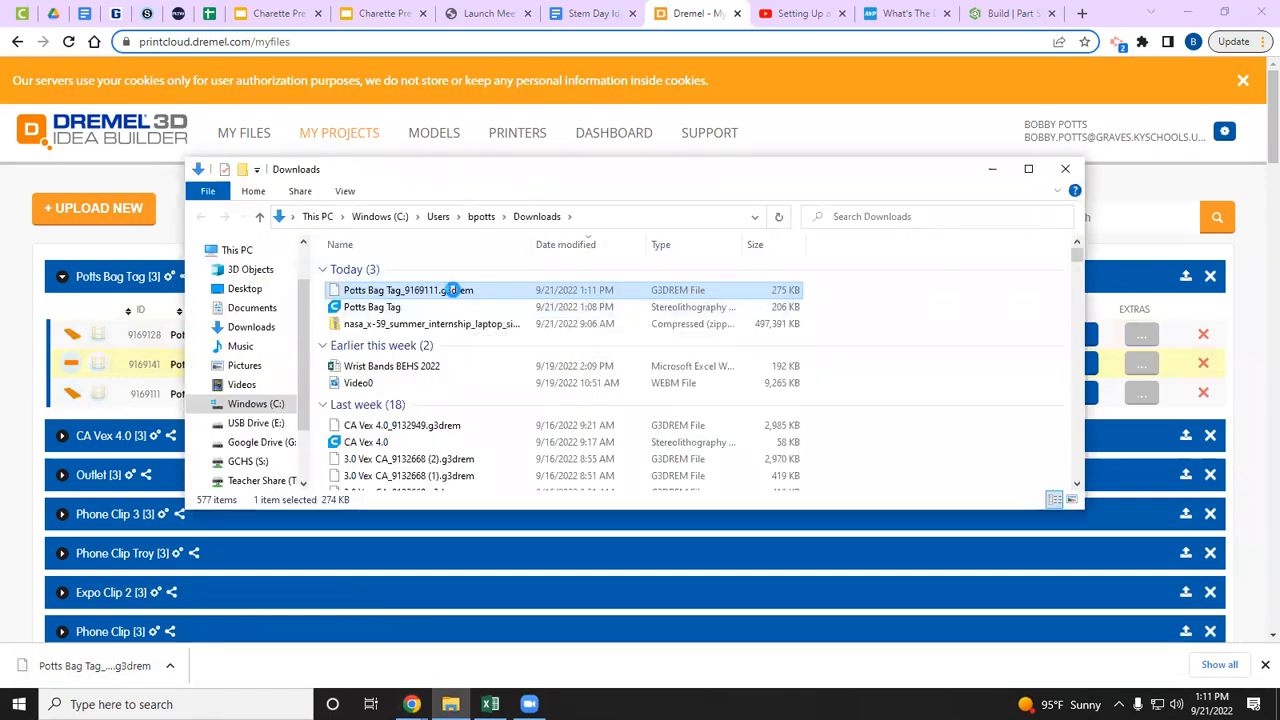
right_click(455, 291)
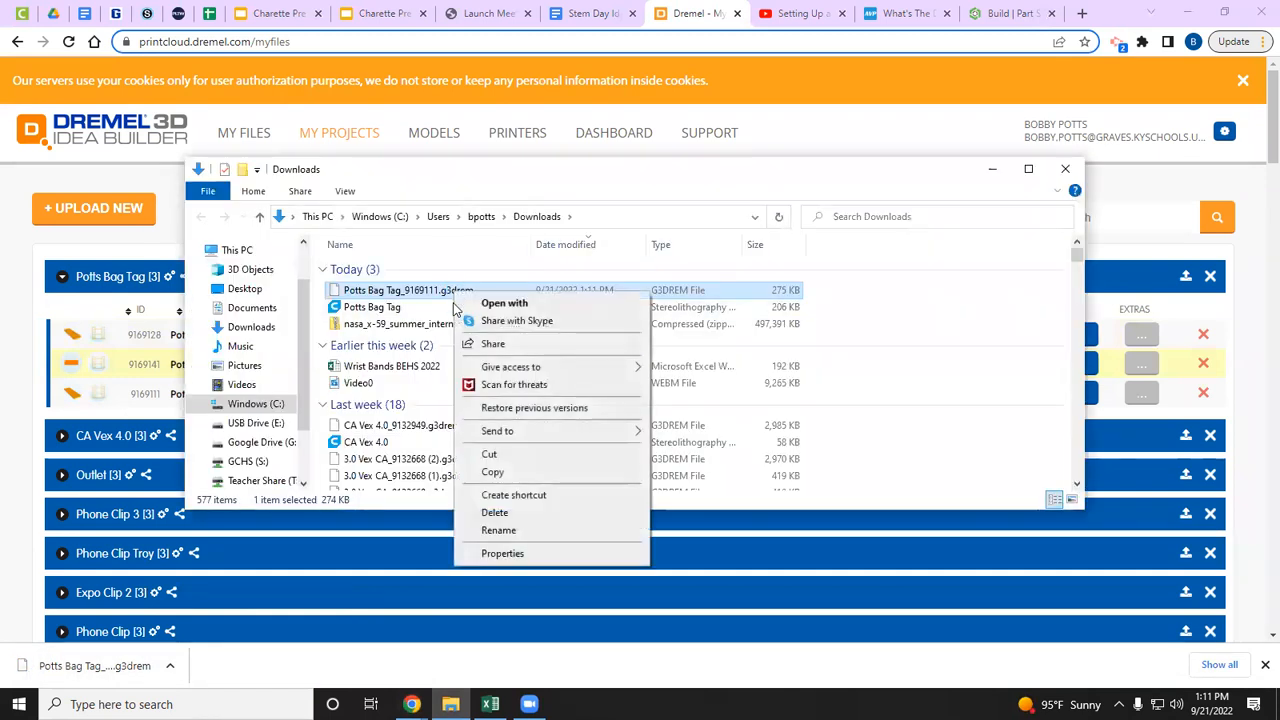
click(487, 472)
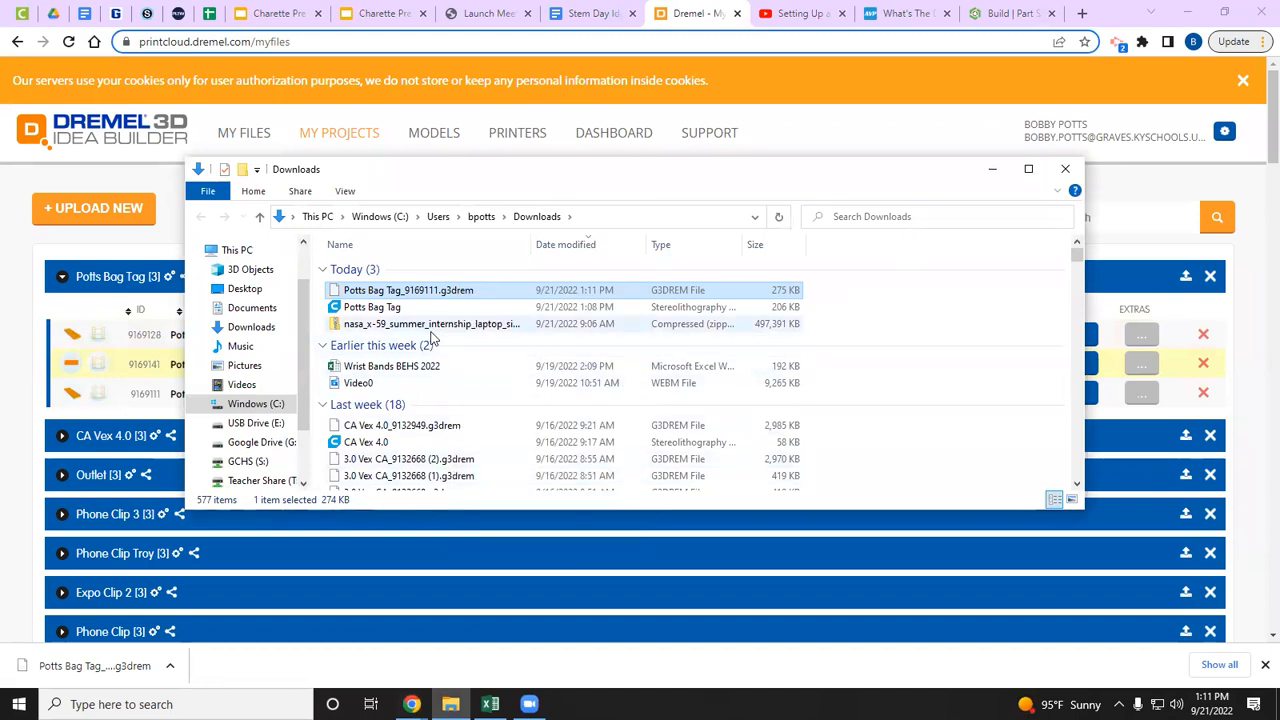
Paste the copied .g3drem file into the 3D Prints folder on USB Drive (E:) and close the file window
scroll(432, 337, down, 1)
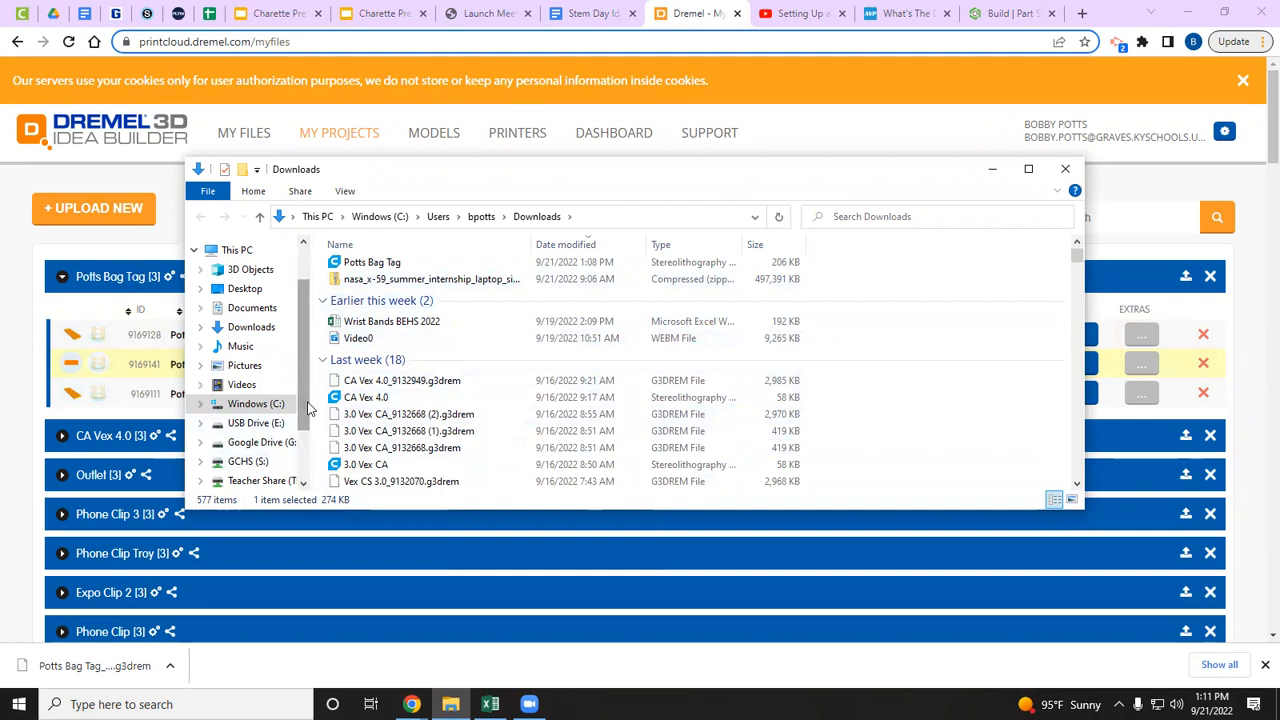
scroll(305, 410, down, 2)
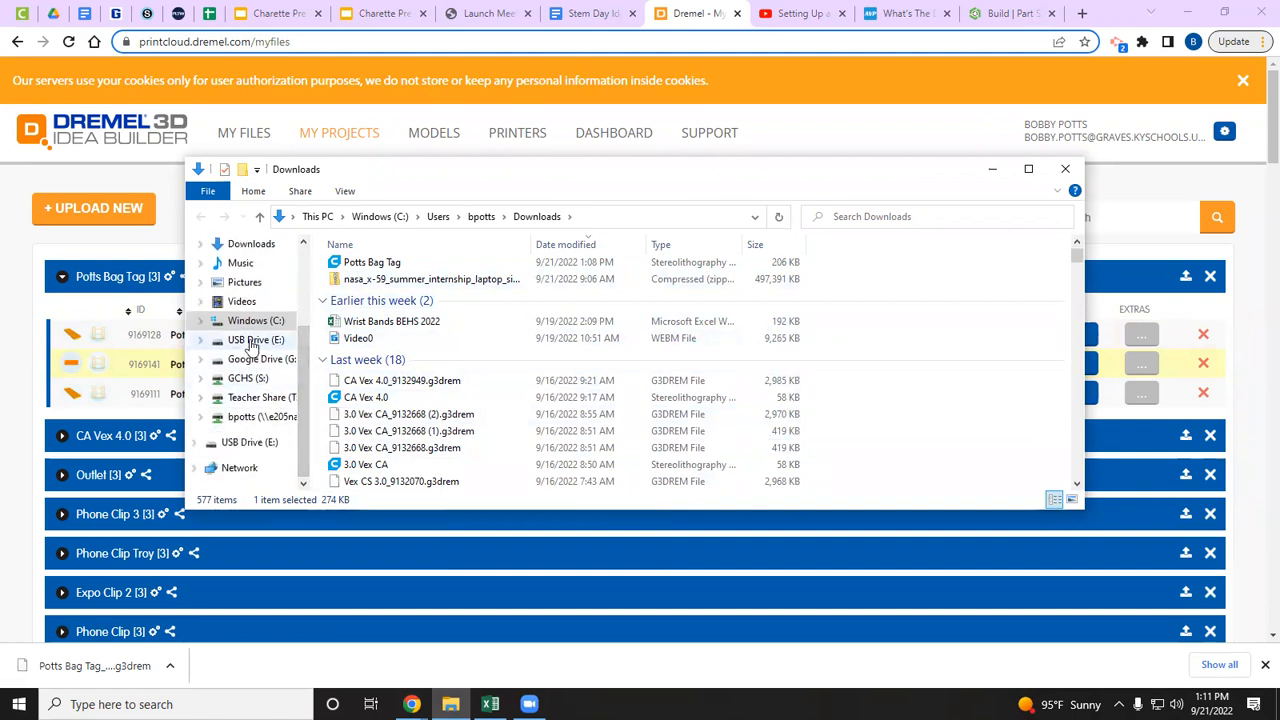
click(252, 341)
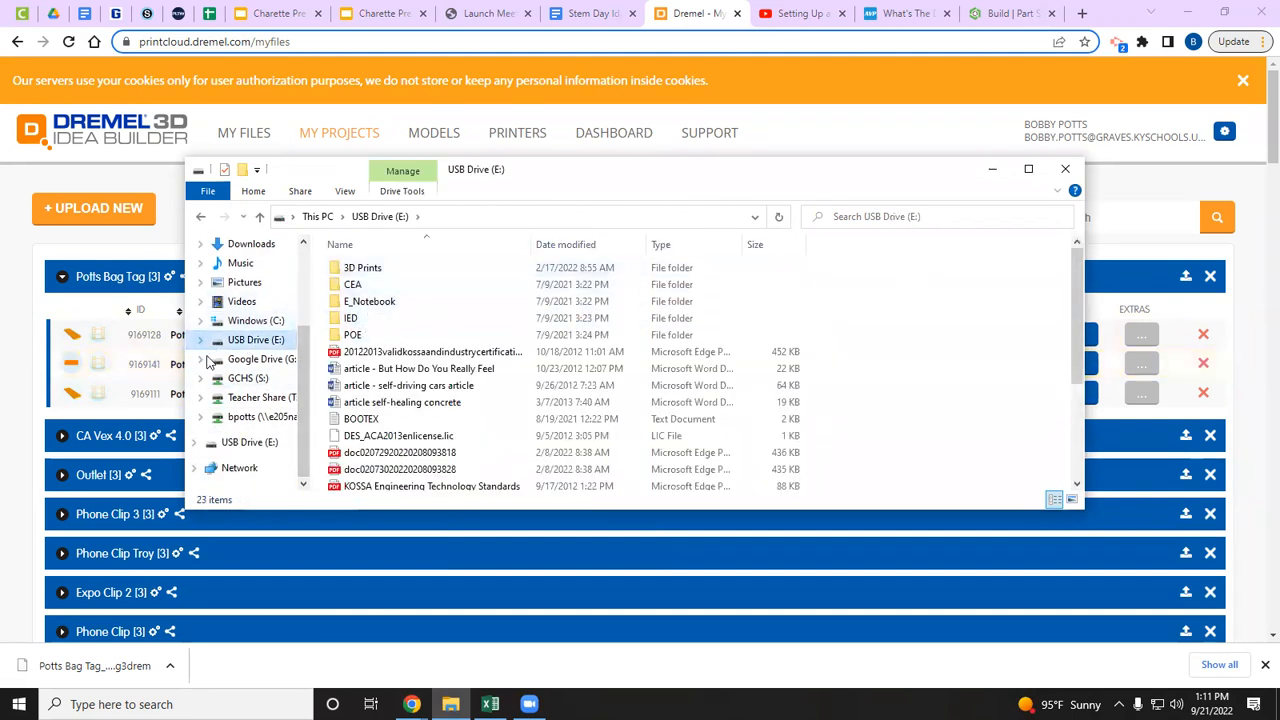
double_click(355, 268)
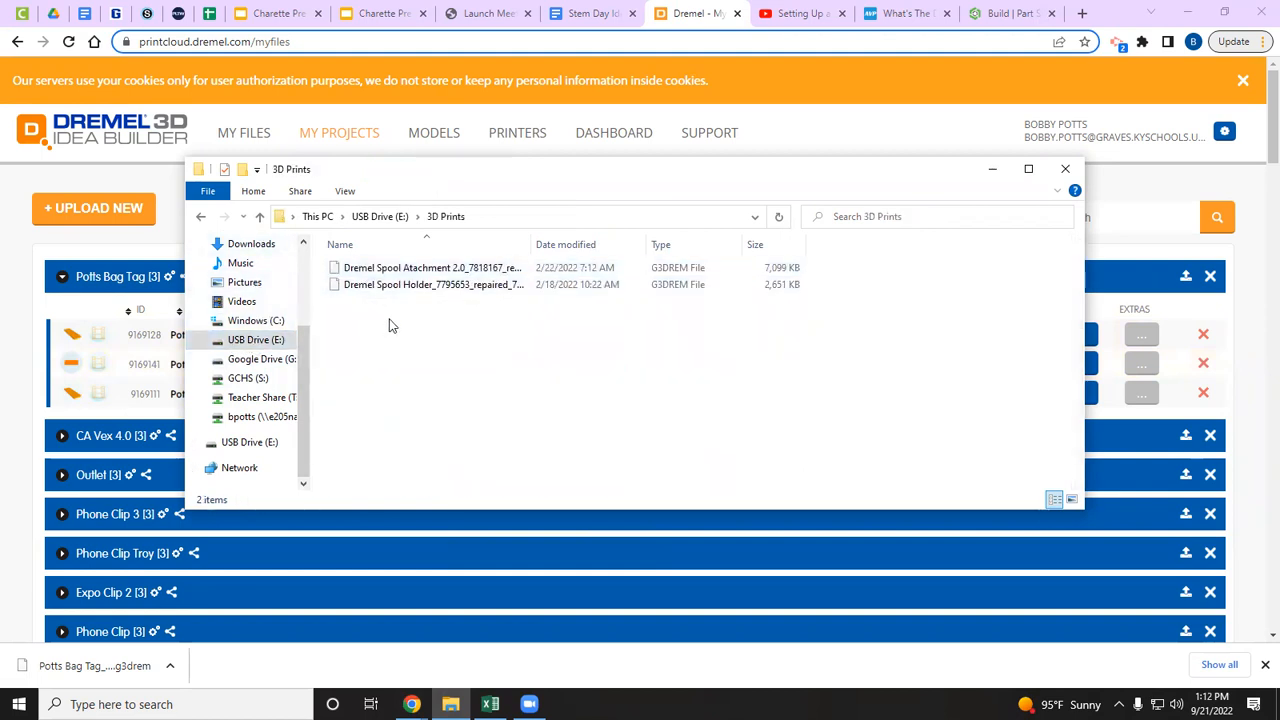
key(ctrl+v)
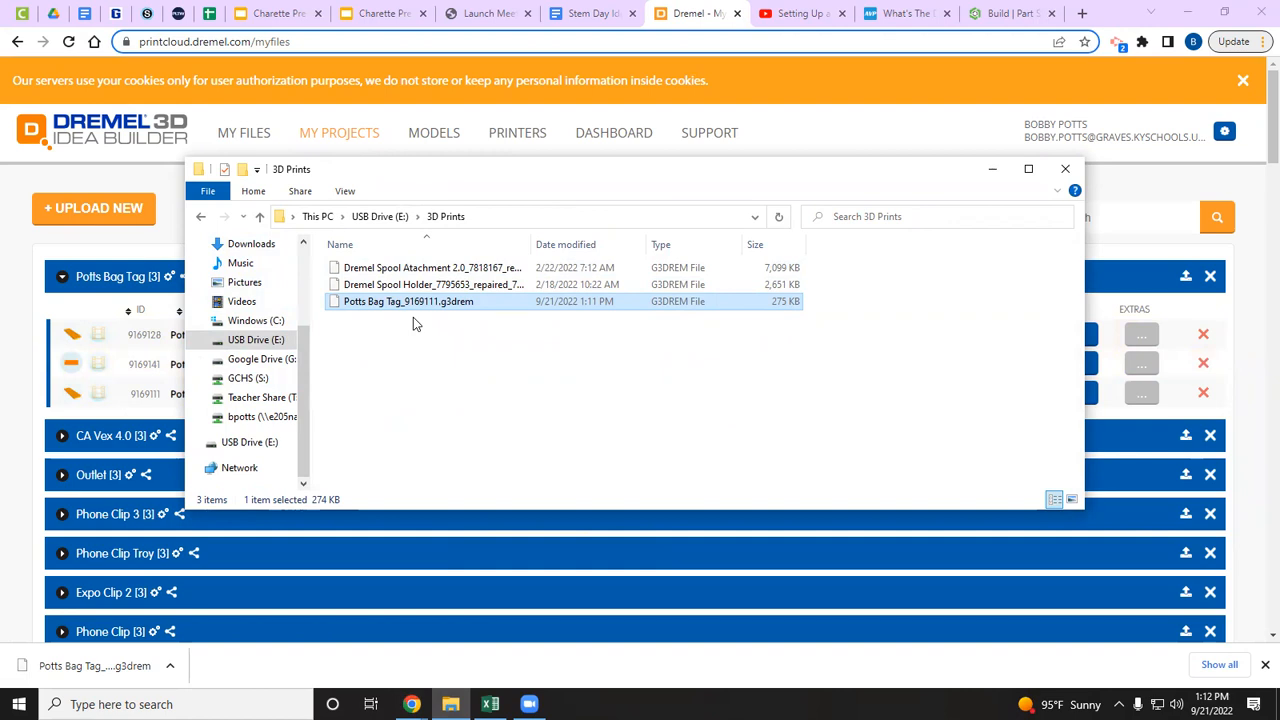
click(1066, 170)
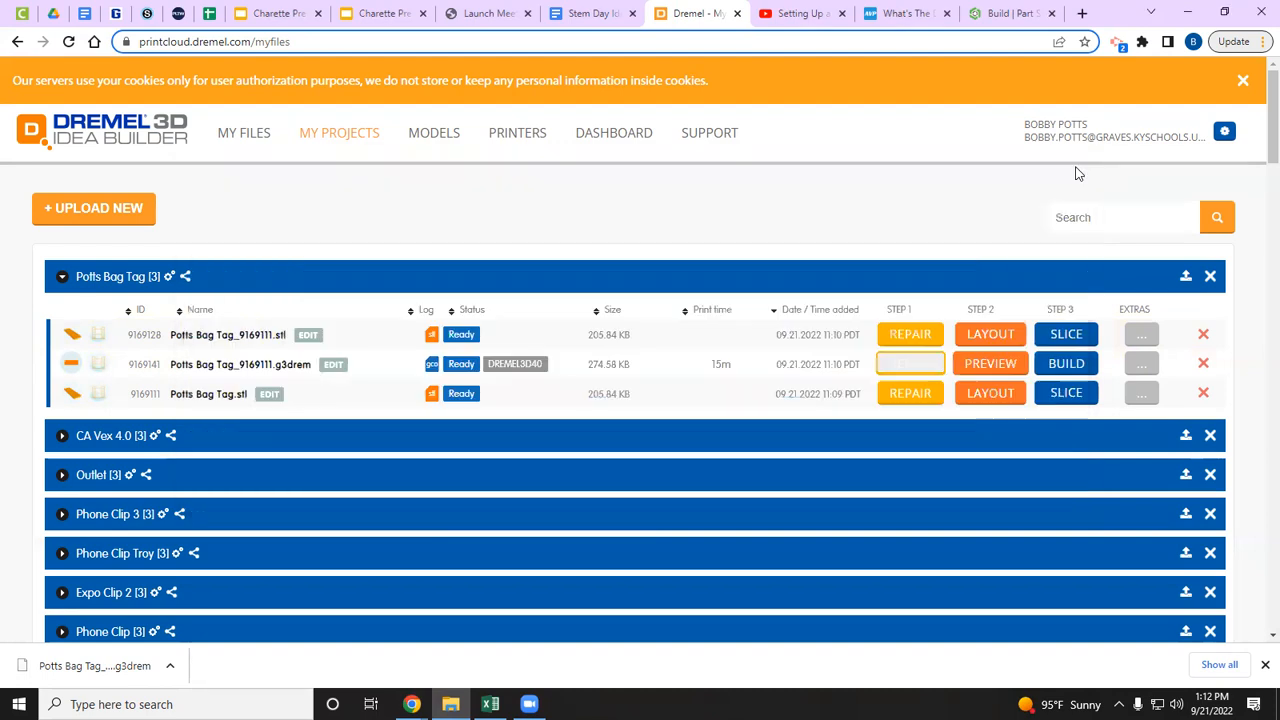